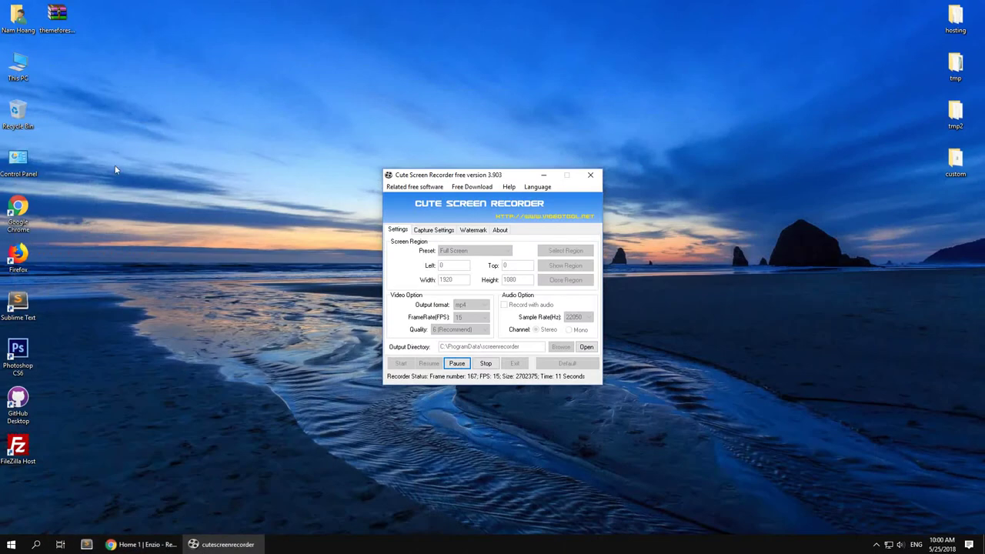
Extract the themeforest Enzio theme archive on the desktop into its own folder.
{"action": "left_click", "coordinate": [542, 175]}
{"action": "left_click", "coordinate": [68, 29]}
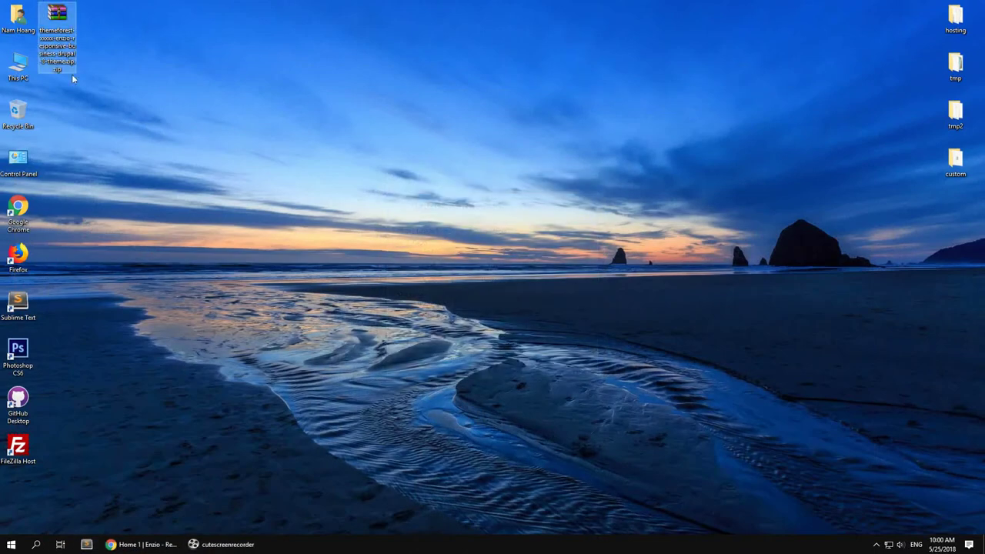
{"action": "right_click", "coordinate": [69, 38]}
{"action": "left_click", "coordinate": [117, 99]}
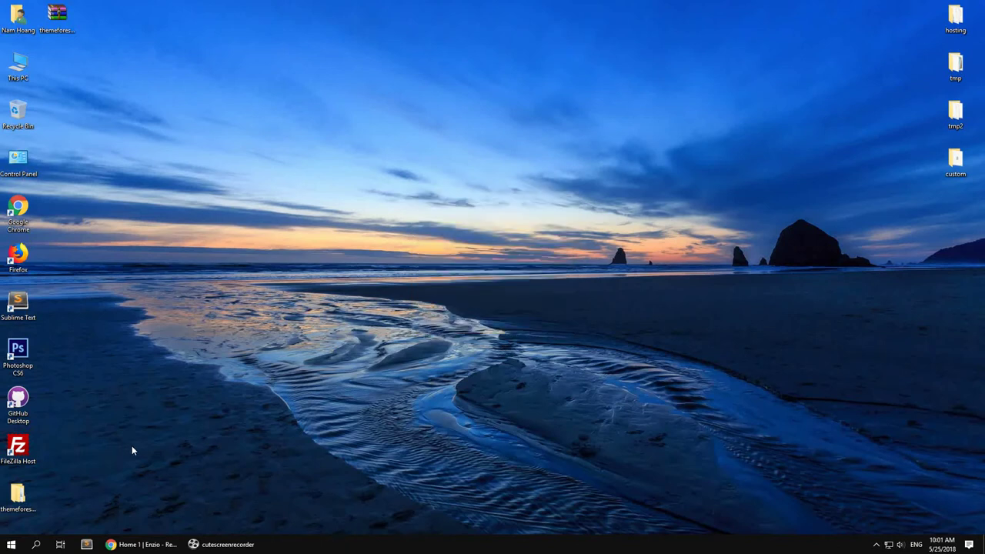
Move the extracted theme folder directly below its zip archive on the desktop and open it.
{"action": "left_click", "coordinate": [27, 519]}
{"action": "left_click_drag", "start_coordinate": [27, 519], "coordinate": [65, 92]}
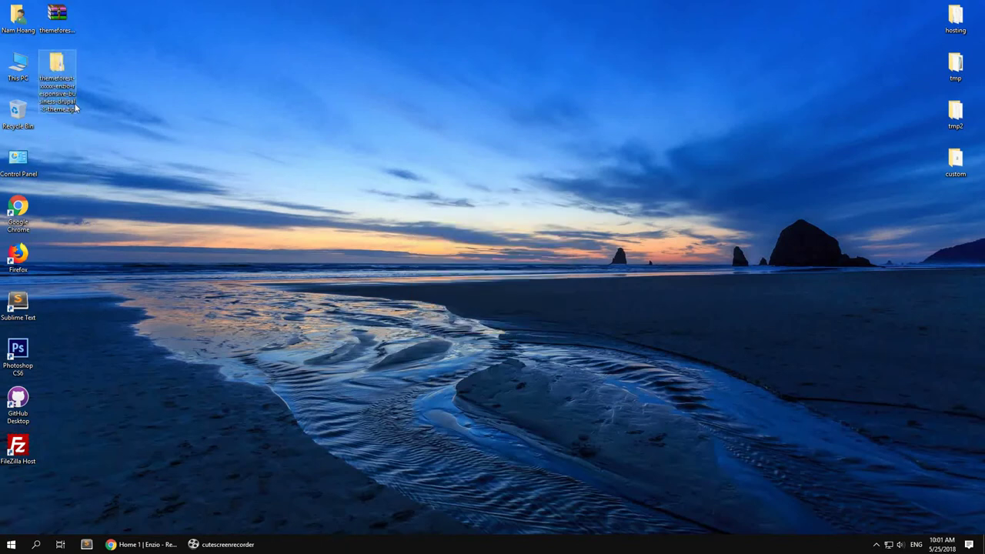
{"action": "key", "text": "Return"}
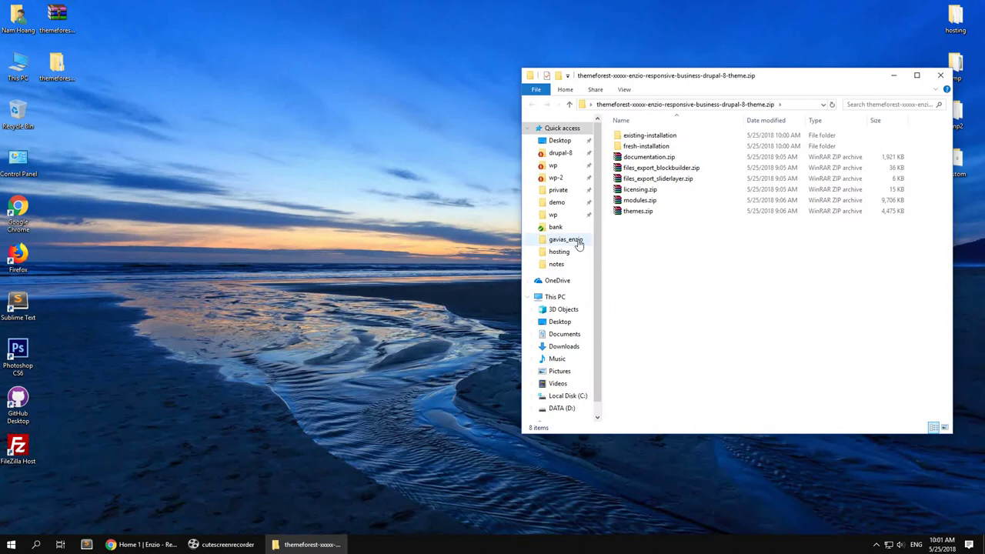
Extract files_export_blockbuilder.zip into a files_export_blockbuilder folder beside it.
{"action": "left_click", "coordinate": [646, 168]}
{"action": "right_click", "coordinate": [645, 173]}
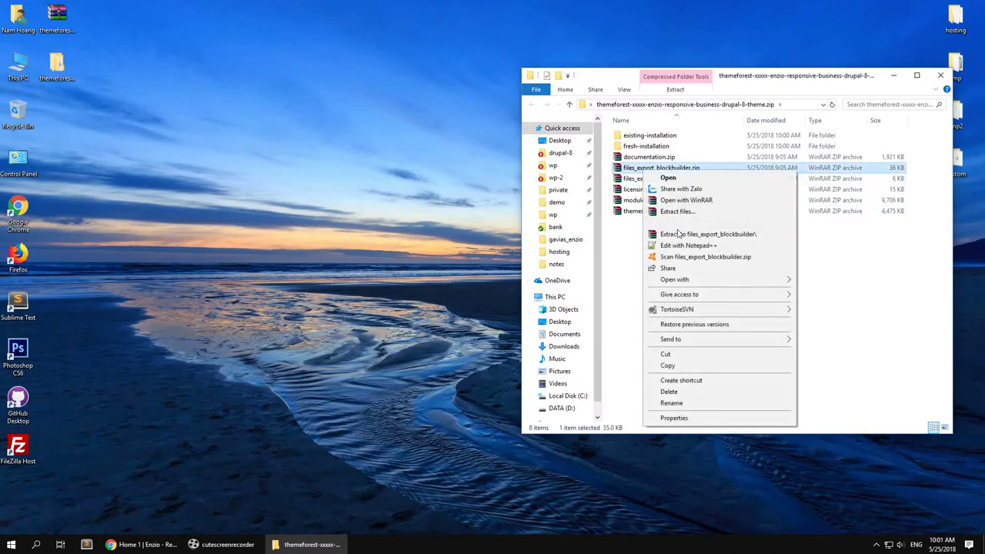
{"action": "left_click", "coordinate": [677, 233]}
{"action": "left_click", "coordinate": [666, 226]}
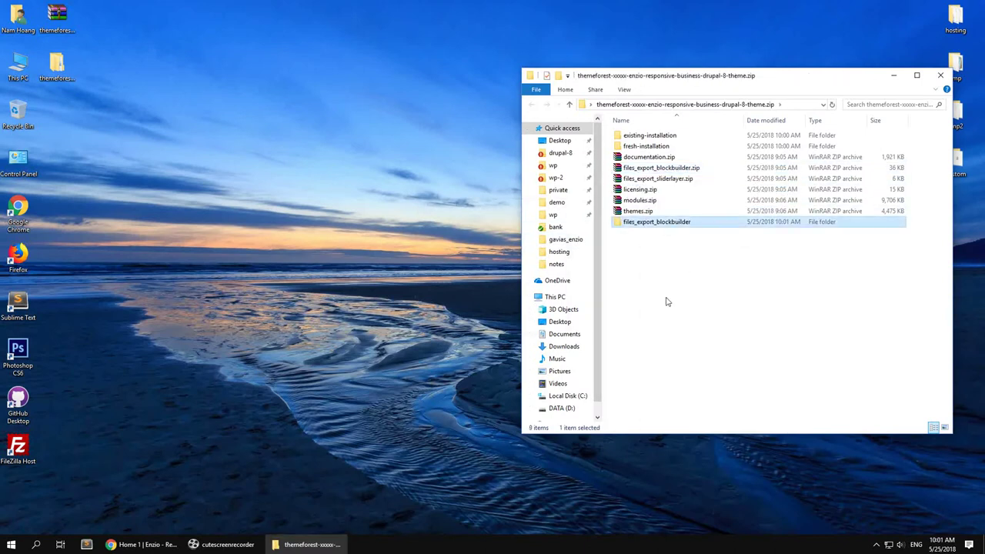
Switch to Chrome and start a new Basic page titled Demo on the Enzio site.
{"action": "left_click", "coordinate": [142, 544]}
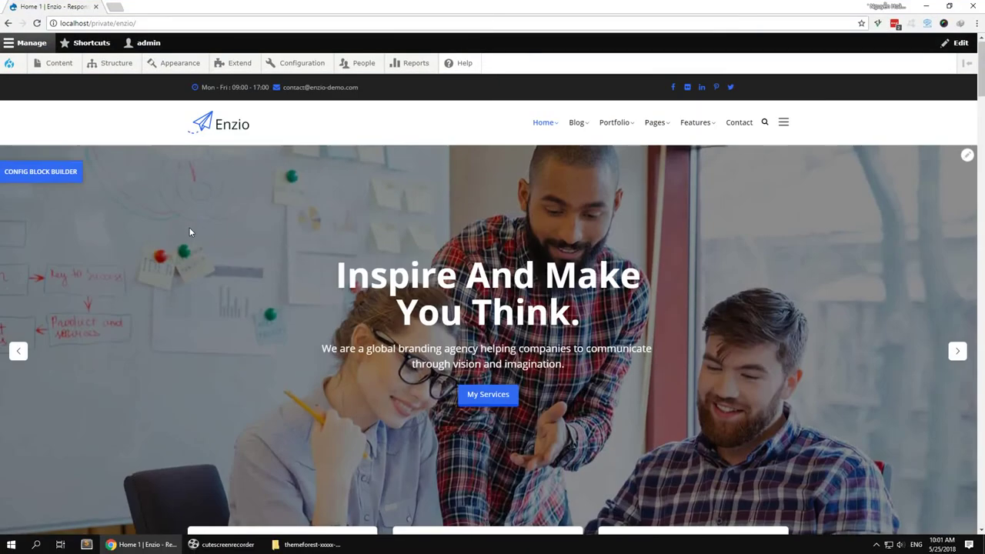
{"action": "mouse_move", "coordinate": [48, 65]}
{"action": "mouse_move", "coordinate": [66, 83]}
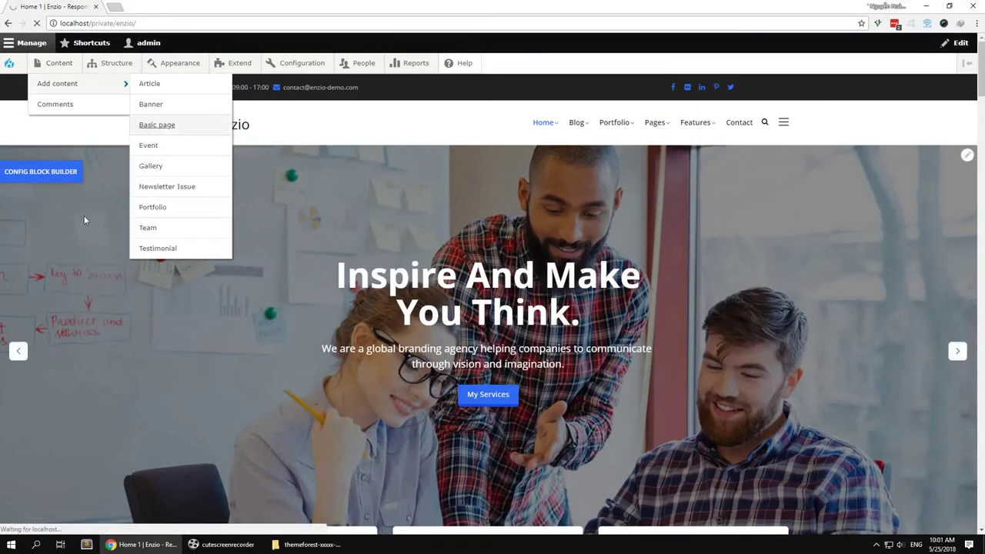
{"action": "left_click", "coordinate": [155, 125]}
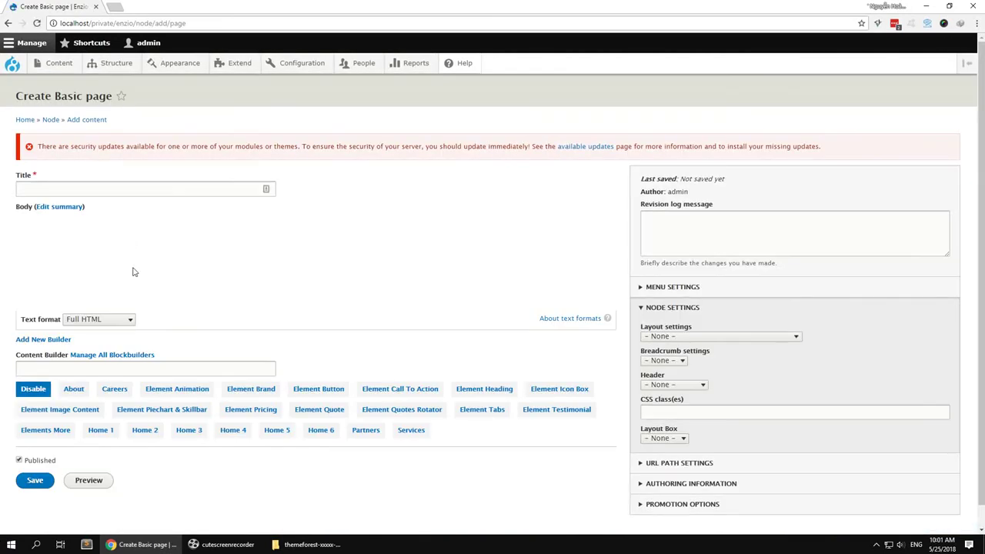
{"action": "left_click", "coordinate": [80, 193]}
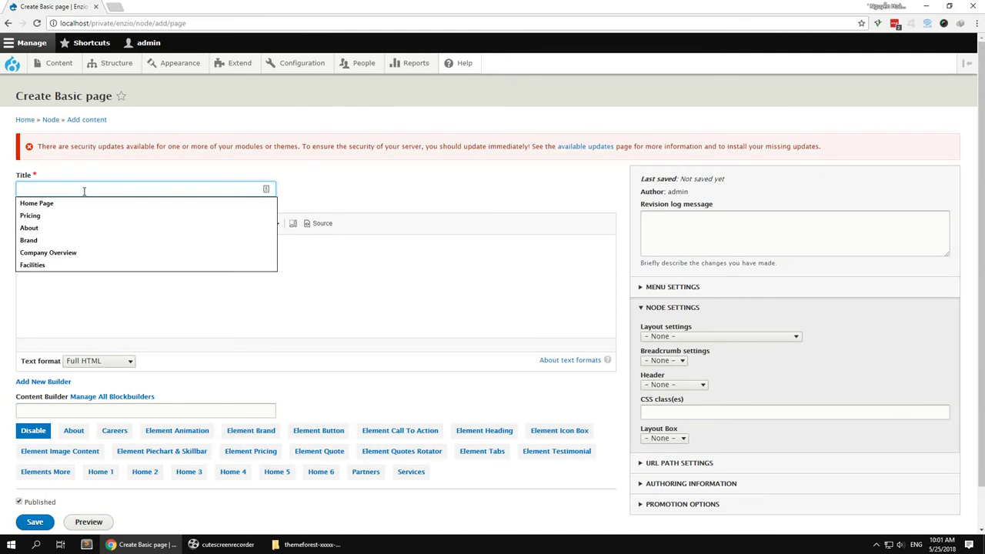
{"action": "type", "text": "Demo"}
{"action": "left_click", "coordinate": [68, 246]}
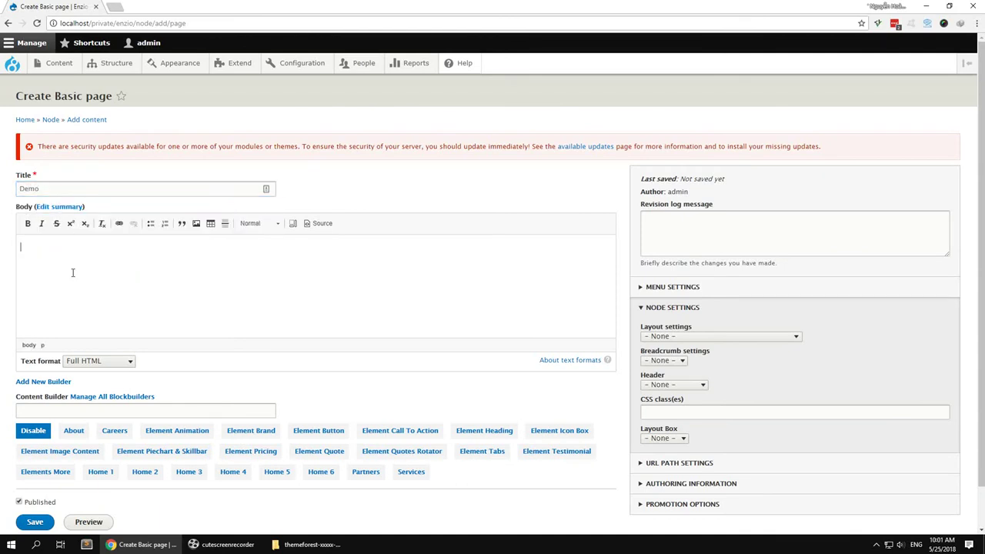
Add a new content builder named Demo to the page.
{"action": "scroll", "coordinate": [121, 467], "scroll_direction": "down", "scroll_amount": 1}
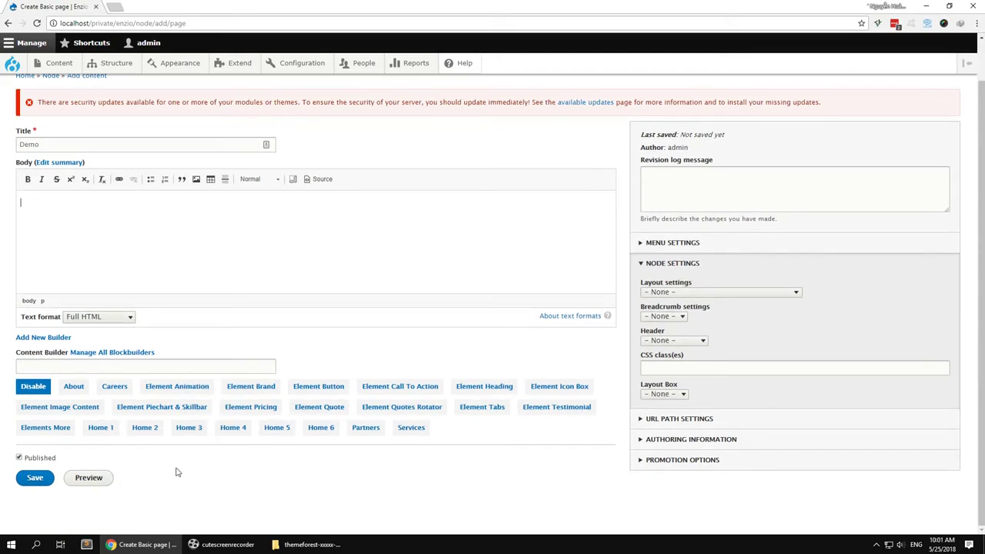
{"action": "left_click", "coordinate": [37, 340]}
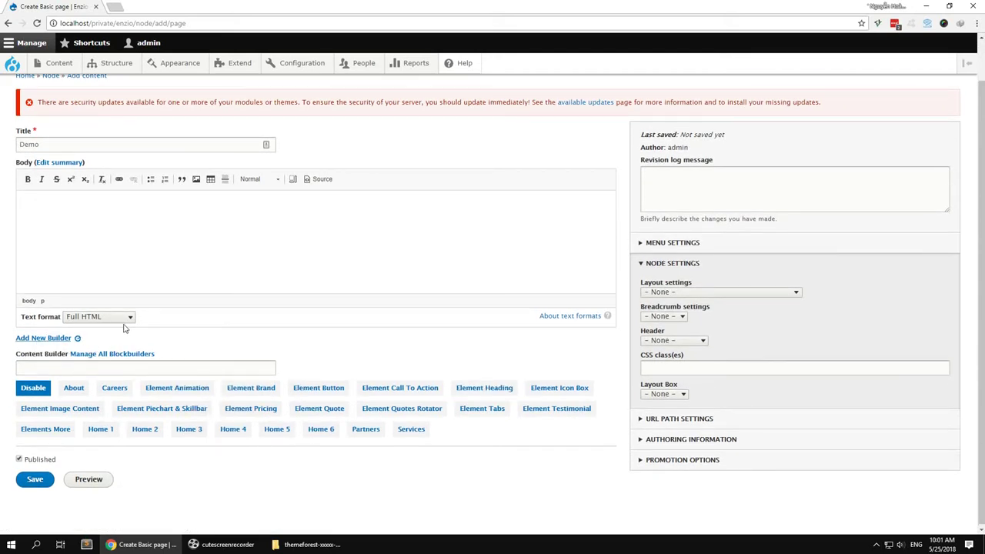
{"action": "left_click", "coordinate": [174, 261]}
{"action": "type", "text": "Demo"}
{"action": "left_click", "coordinate": [143, 349]}
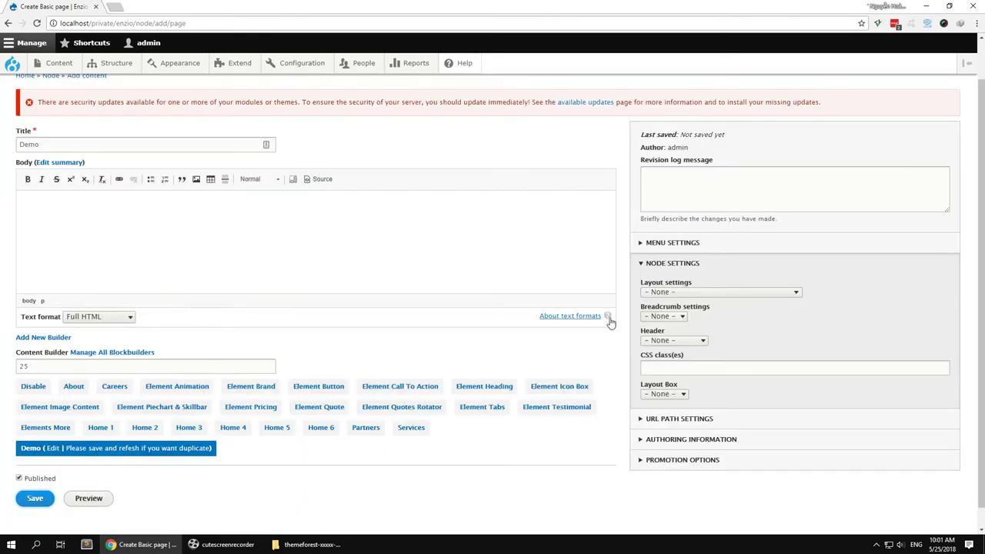
Set the node layout to "Fullwith no sidebar (use for block builder)", disable the breadcrumb and add the CSS class hidden-title.
{"action": "left_click", "coordinate": [670, 292]}
{"action": "left_click", "coordinate": [677, 314]}
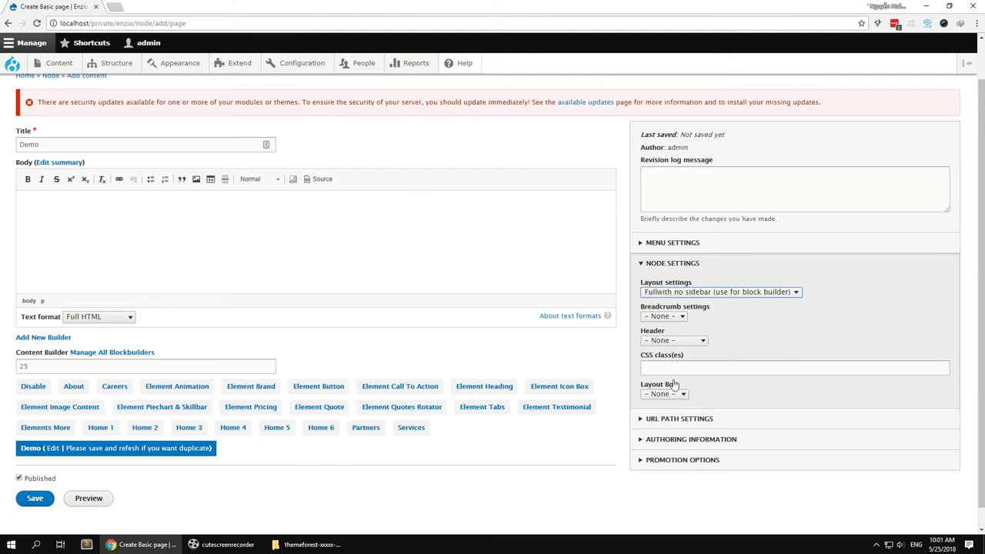
{"action": "left_click", "coordinate": [666, 317]}
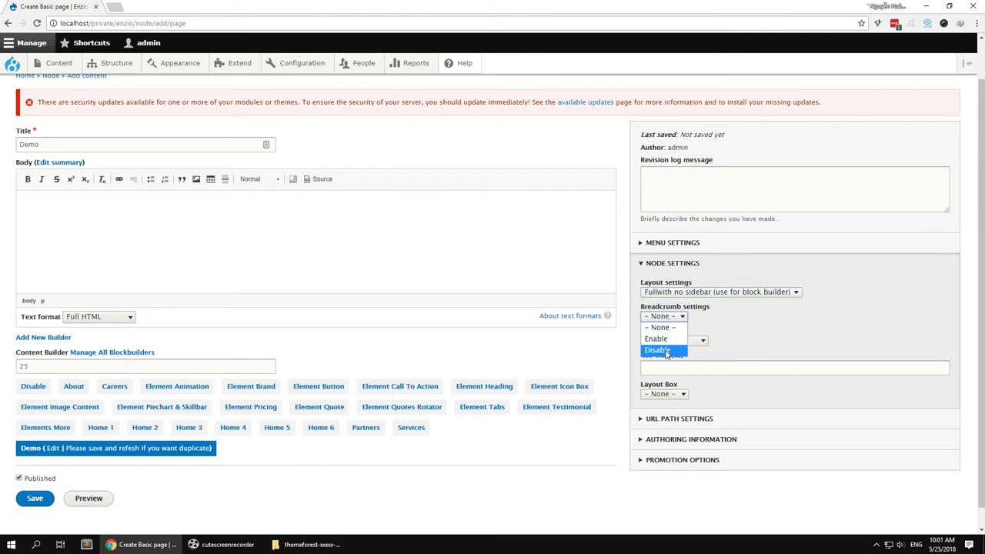
{"action": "left_click", "coordinate": [658, 350]}
{"action": "left_click", "coordinate": [673, 340]}
{"action": "left_click", "coordinate": [660, 350]}
{"action": "left_click", "coordinate": [665, 366]}
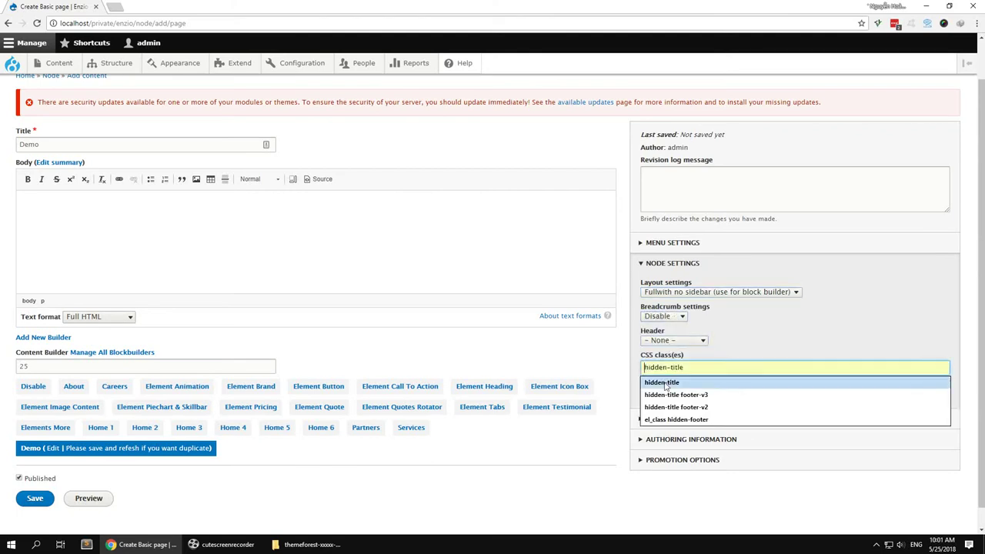
{"action": "left_click", "coordinate": [663, 382]}
Provide a menu link for the page with Home as its parent item, and save the page.
{"action": "left_click", "coordinate": [673, 243]}
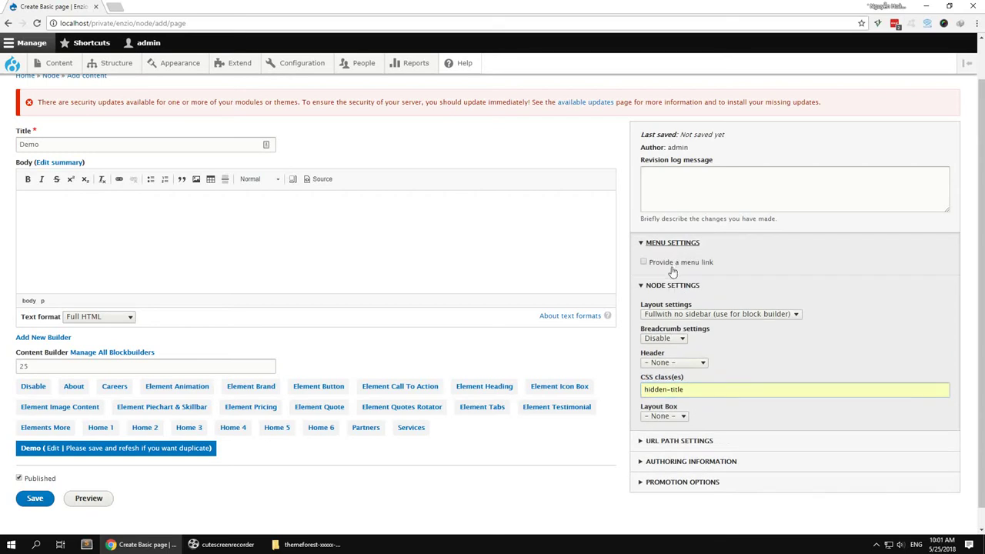
{"action": "left_click", "coordinate": [673, 263]}
{"action": "left_click", "coordinate": [667, 356]}
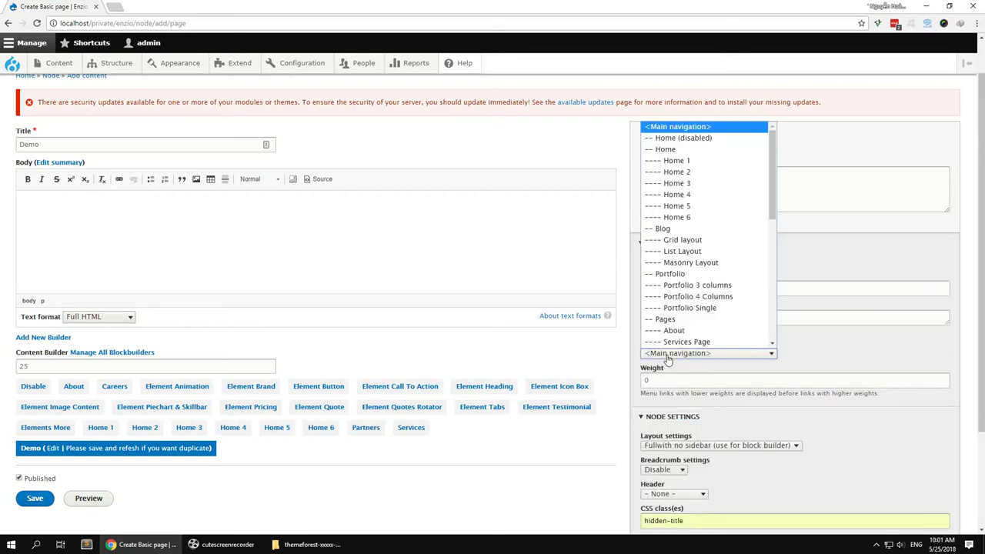
{"action": "left_click", "coordinate": [673, 150]}
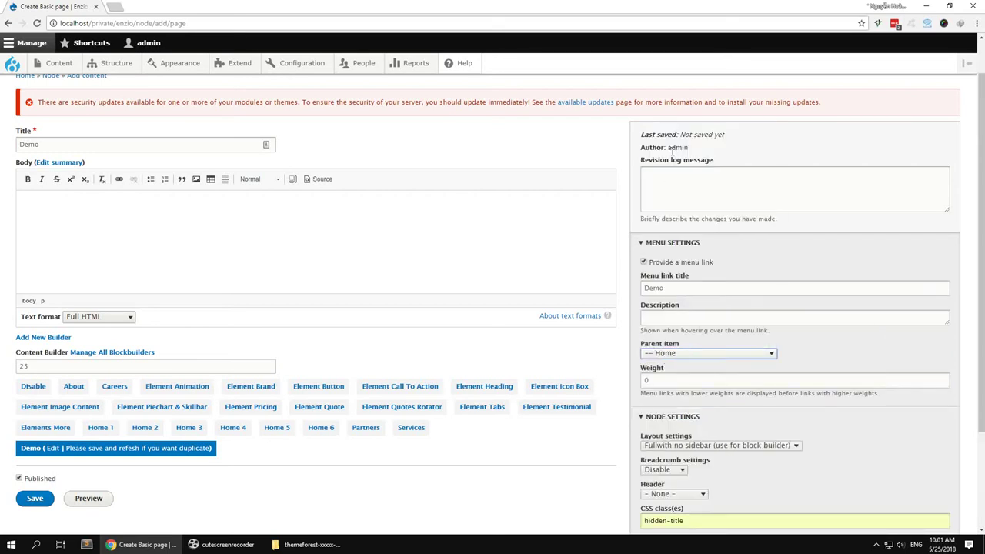
{"action": "left_click", "coordinate": [32, 498]}
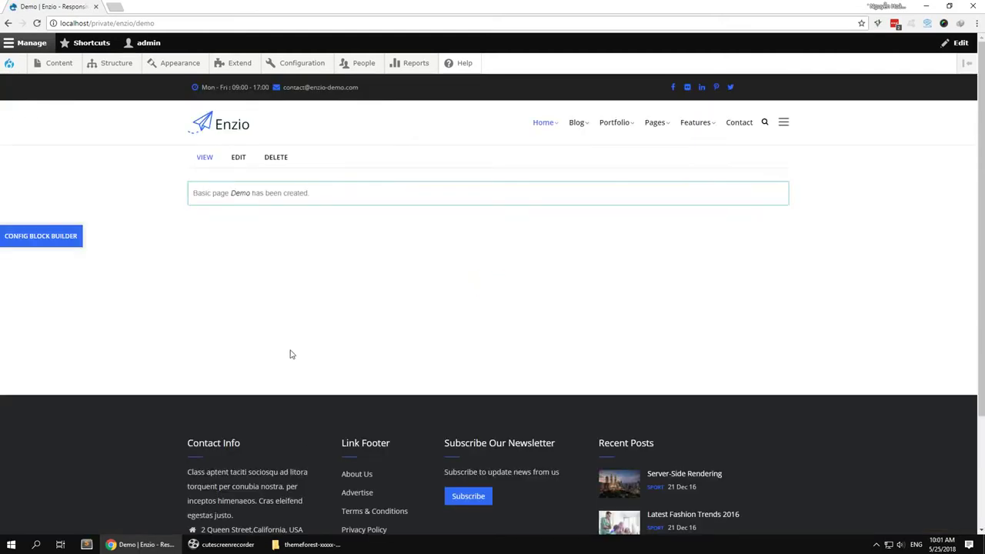
Reopen the Demo page for editing and start an import into its Demo content builder.
{"action": "left_click", "coordinate": [240, 158]}
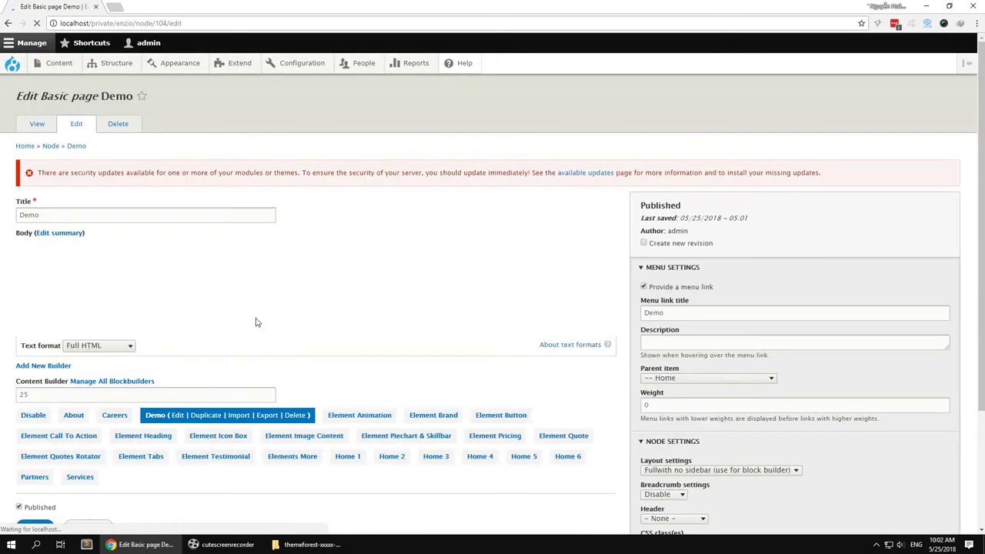
{"action": "scroll", "coordinate": [185, 512], "scroll_direction": "down", "scroll_amount": 1}
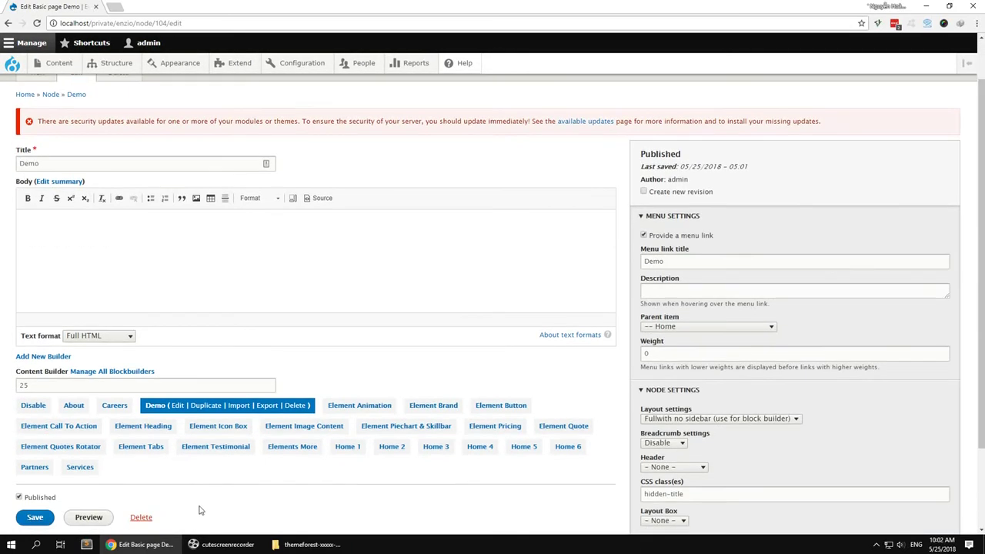
{"action": "left_click", "coordinate": [240, 408]}
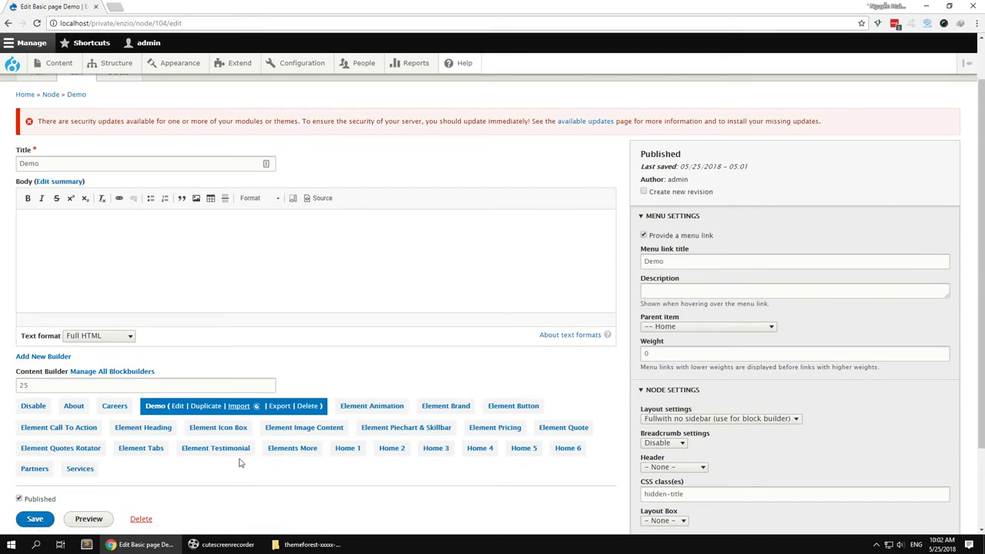
Upload home_1.txt from the extracted files_export_blockbuilder folder as the builder content and submit the import.
{"action": "left_click", "coordinate": [273, 545]}
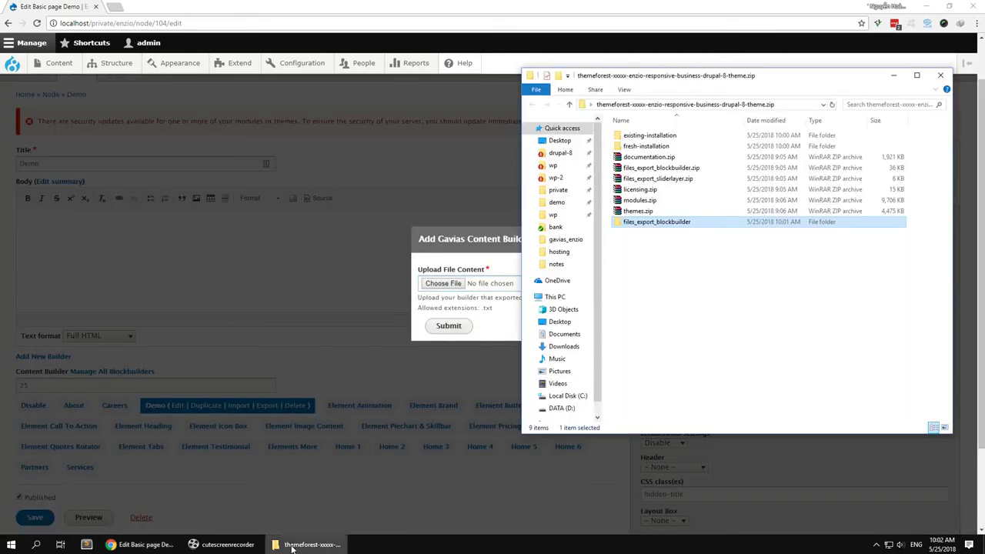
{"action": "double_click", "coordinate": [659, 223]}
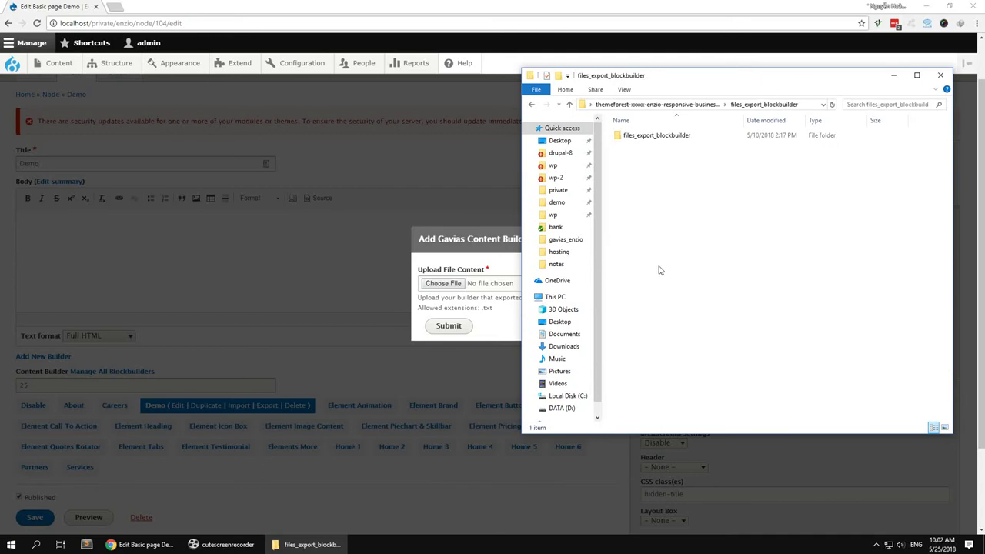
{"action": "double_click", "coordinate": [651, 137]}
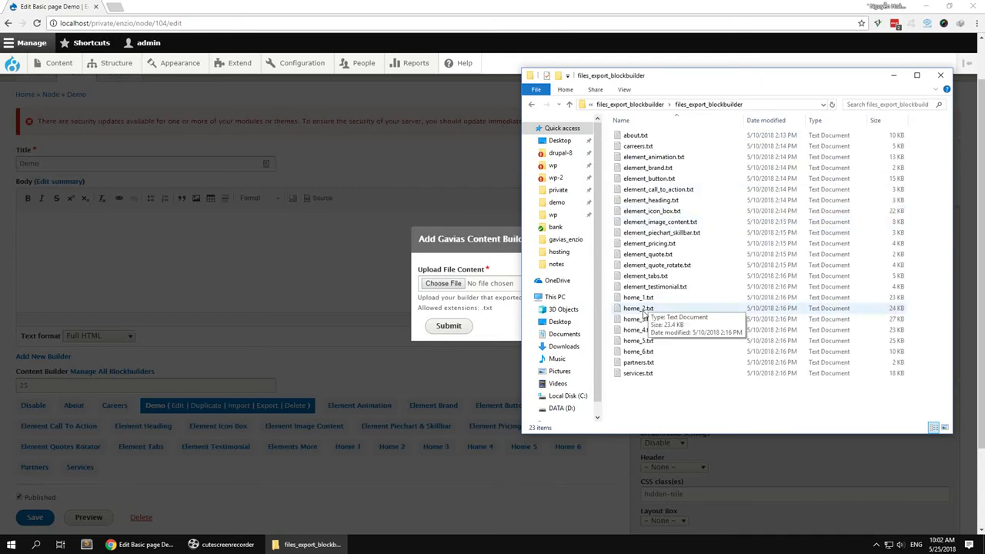
{"action": "left_click", "coordinate": [644, 299]}
{"action": "left_click_drag", "start_coordinate": [653, 298], "coordinate": [462, 284]}
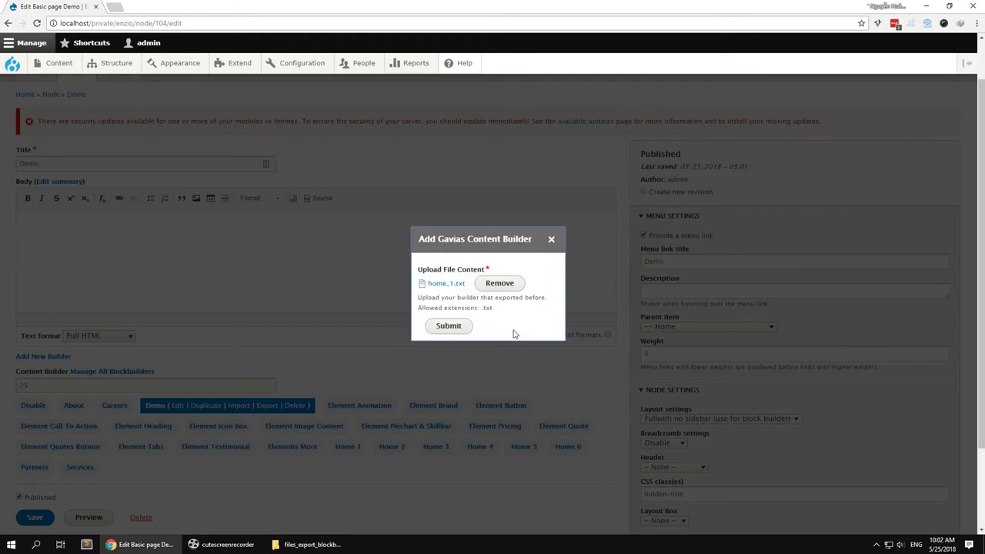
{"action": "left_click", "coordinate": [451, 326]}
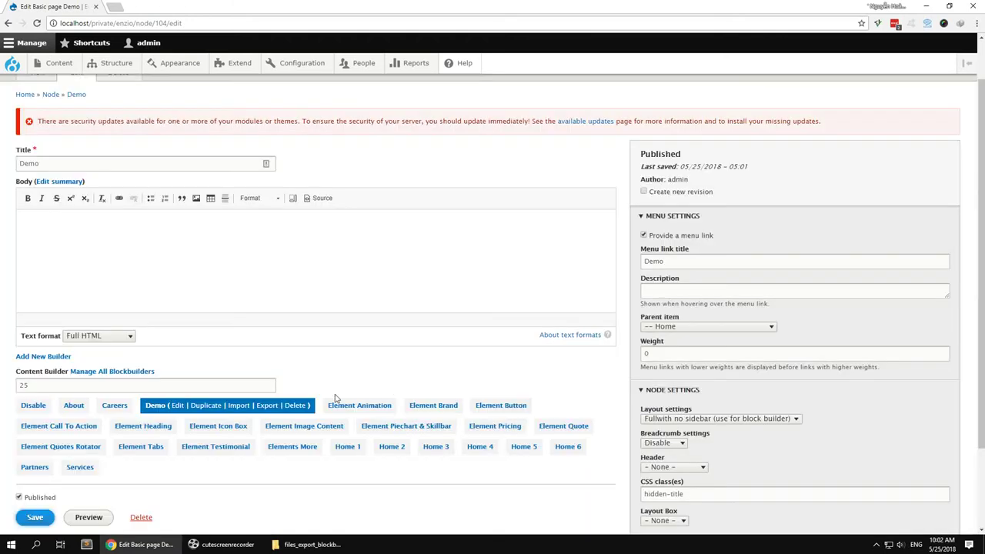
Save the Demo page and look through the imported sections on the published page.
{"action": "scroll", "coordinate": [106, 480], "scroll_direction": "down", "scroll_amount": 1}
{"action": "left_click", "coordinate": [34, 465]}
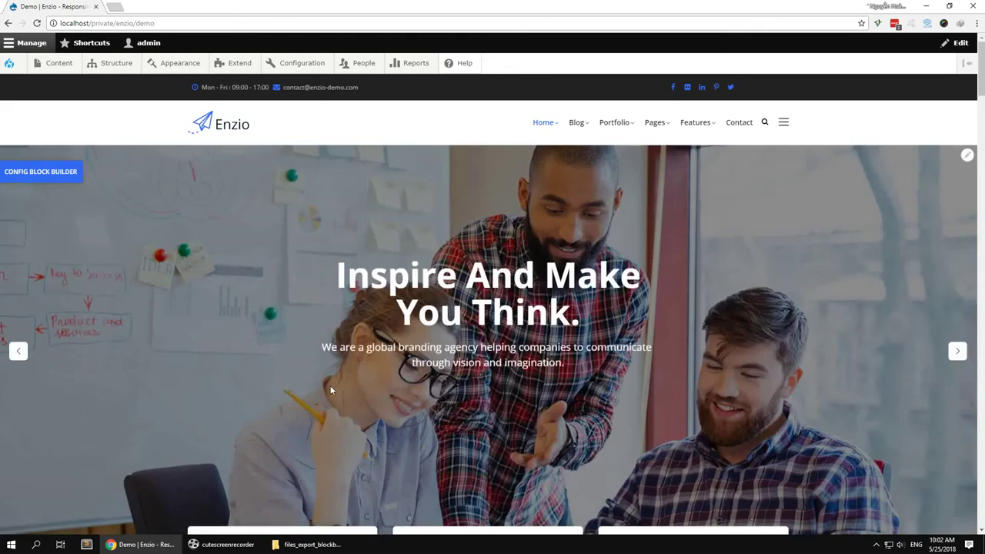
{"action": "scroll", "coordinate": [967, 94], "scroll_direction": "down", "scroll_amount": 5}
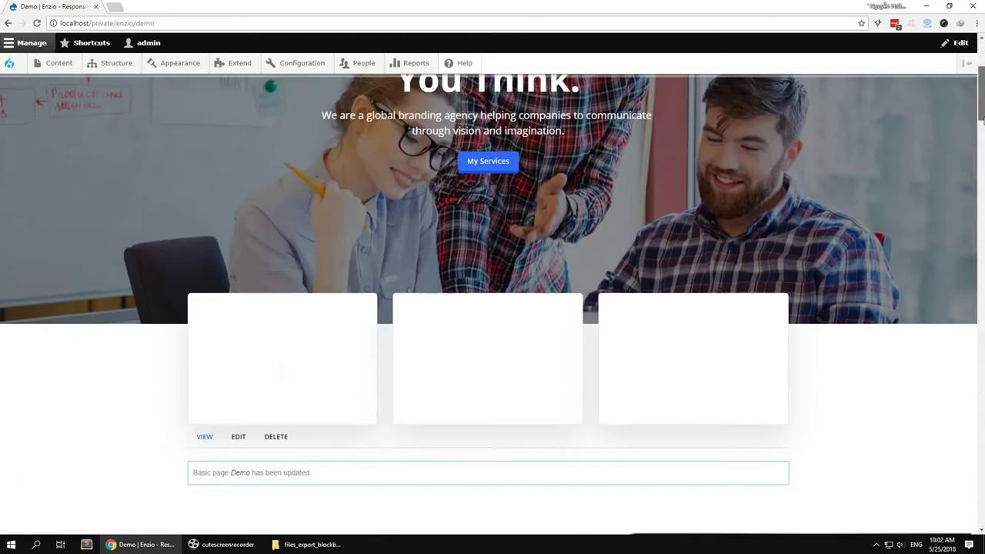
{"action": "scroll", "coordinate": [493, 308], "scroll_direction": "down", "scroll_amount": 6}
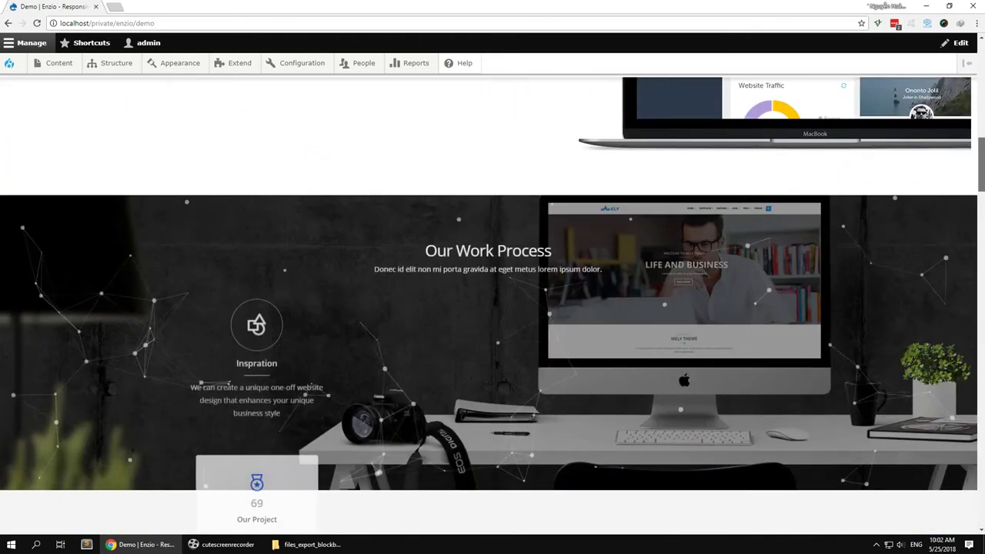
{"action": "scroll", "coordinate": [492, 308], "scroll_direction": "down", "scroll_amount": 8}
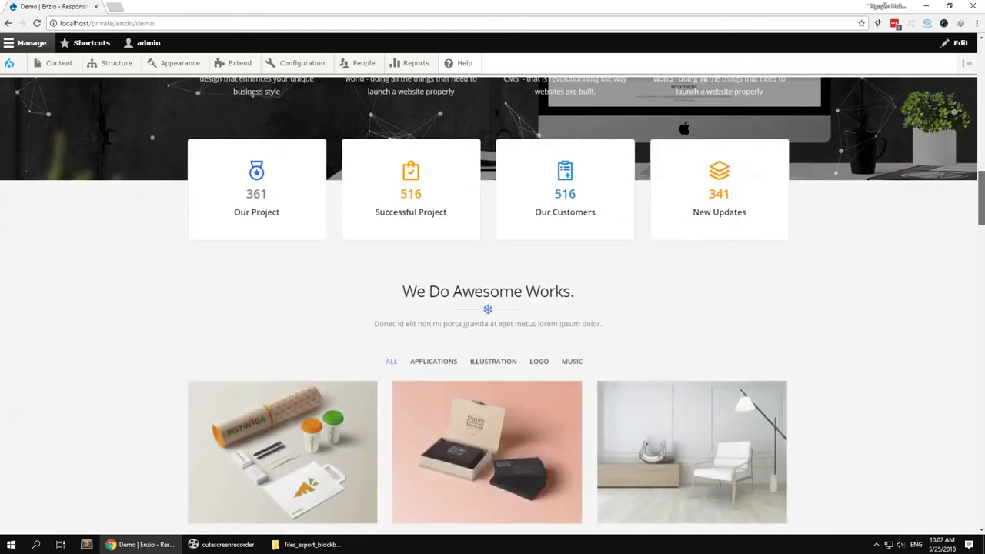
{"action": "scroll", "coordinate": [492, 308], "scroll_direction": "down", "scroll_amount": 8}
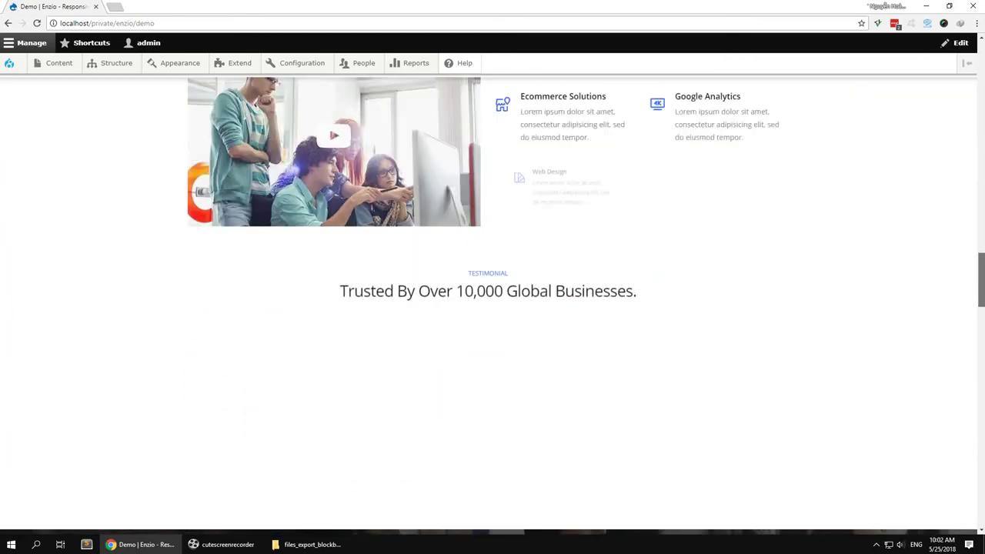
{"action": "scroll", "coordinate": [981, 409], "scroll_direction": "down", "scroll_amount": 8}
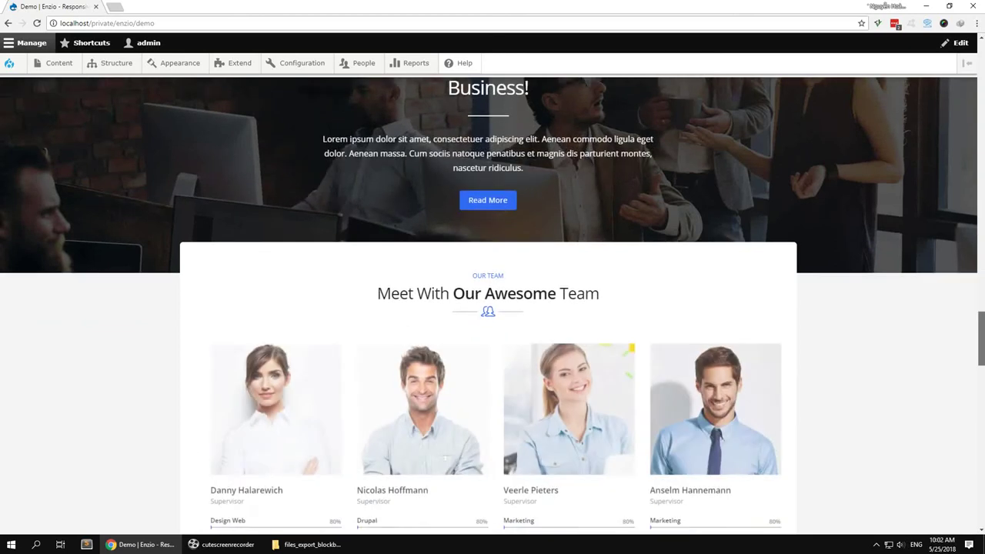
Reopen the Demo page for editing and export its Demo content builder to the Desktop as home-demo.
{"action": "left_click_drag", "start_coordinate": [981, 409], "coordinate": [979, 115]}
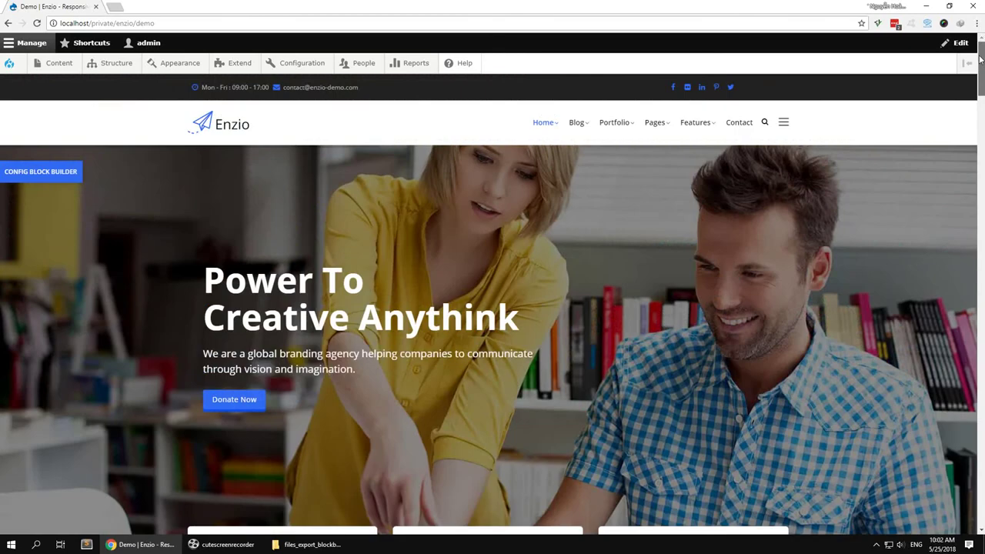
{"action": "scroll", "coordinate": [231, 384], "scroll_direction": "down", "scroll_amount": 4}
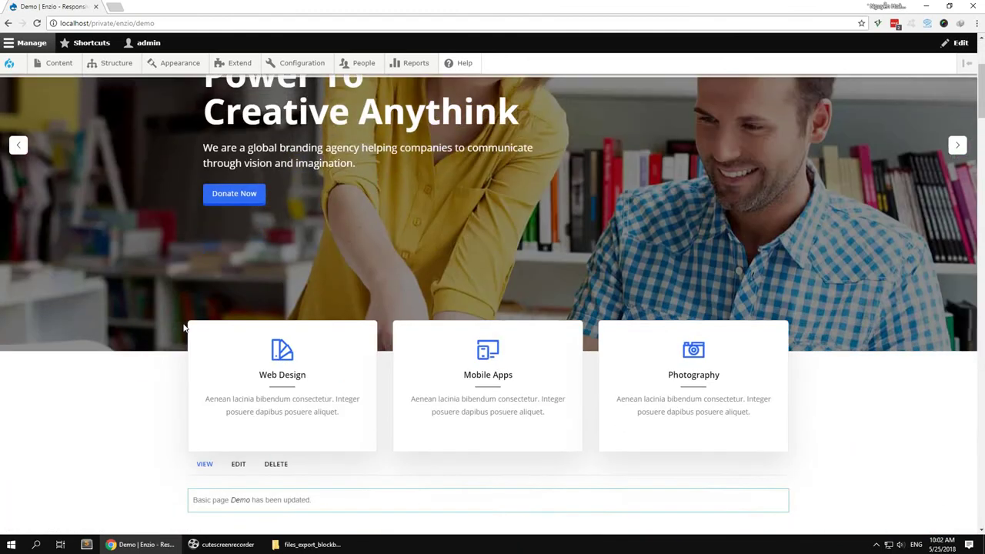
{"action": "left_click", "coordinate": [238, 362]}
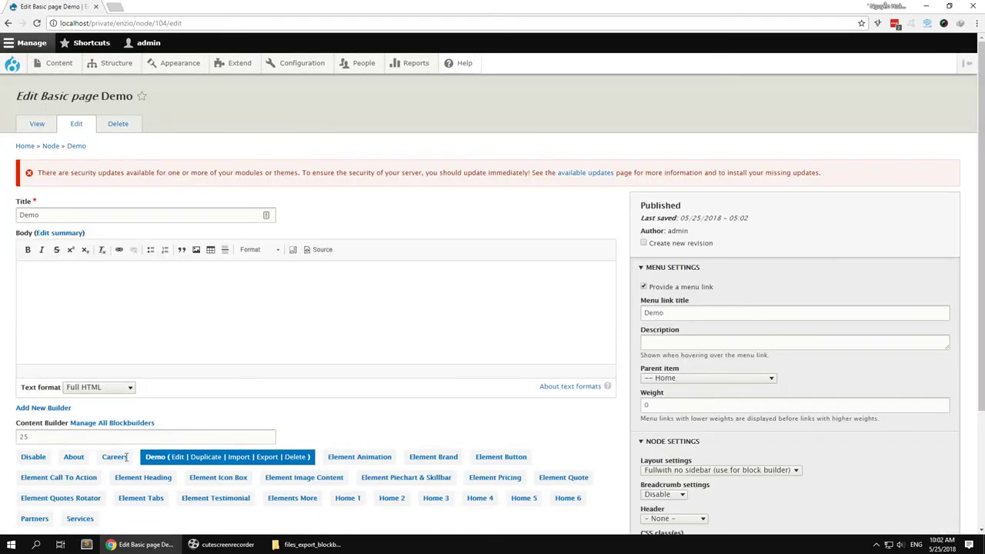
{"action": "left_click", "coordinate": [267, 457]}
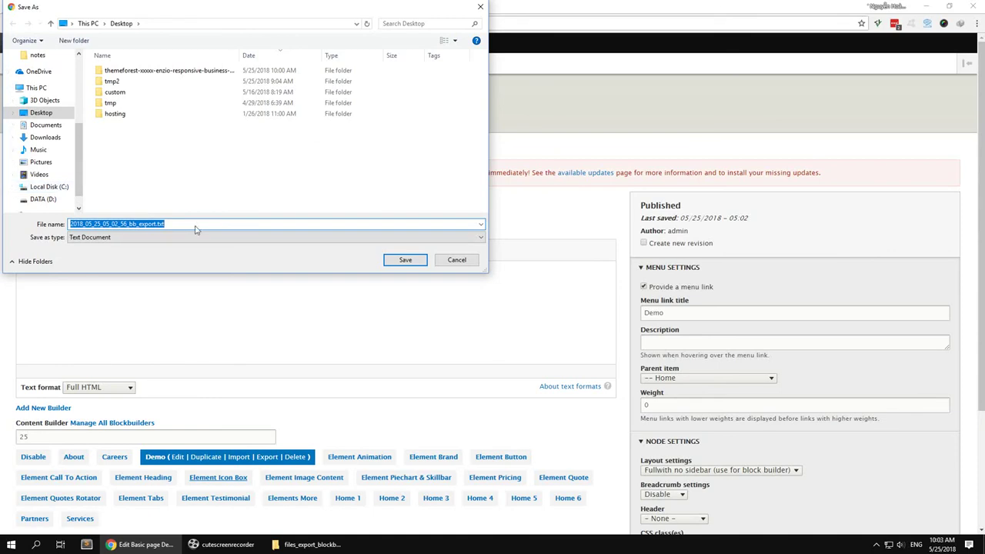
{"action": "type", "text": "home-demo"}
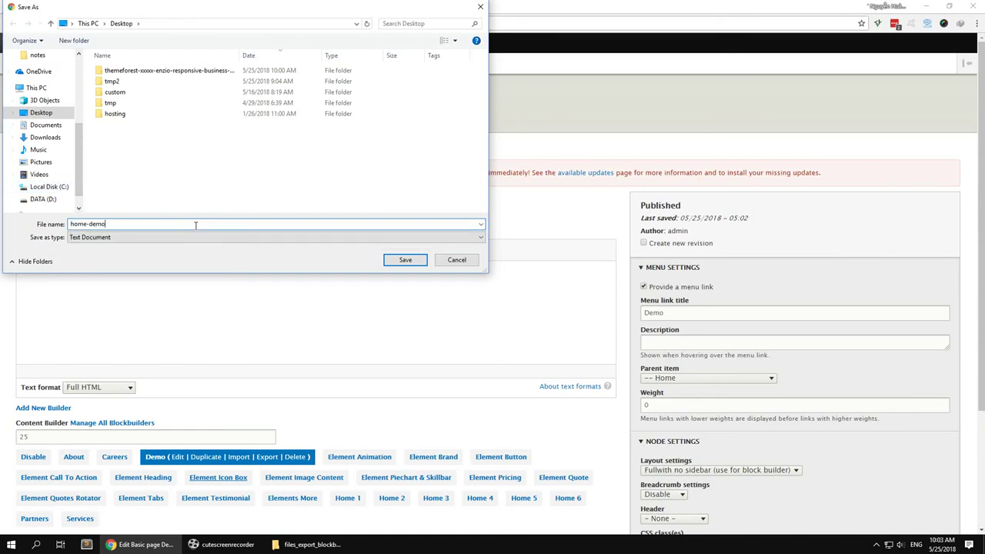
{"action": "left_click", "coordinate": [392, 261]}
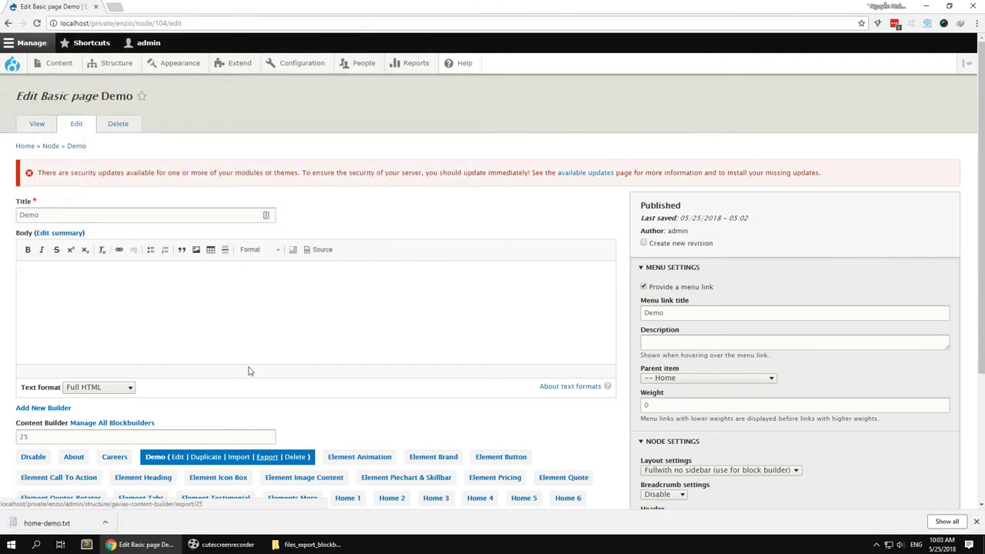
Open the Demo content builder for editing and move the Web Design column after the Mobile Apps column in the Icon box row.
{"action": "scroll", "coordinate": [224, 416], "scroll_direction": "down", "scroll_amount": 1}
{"action": "left_click", "coordinate": [176, 407]}
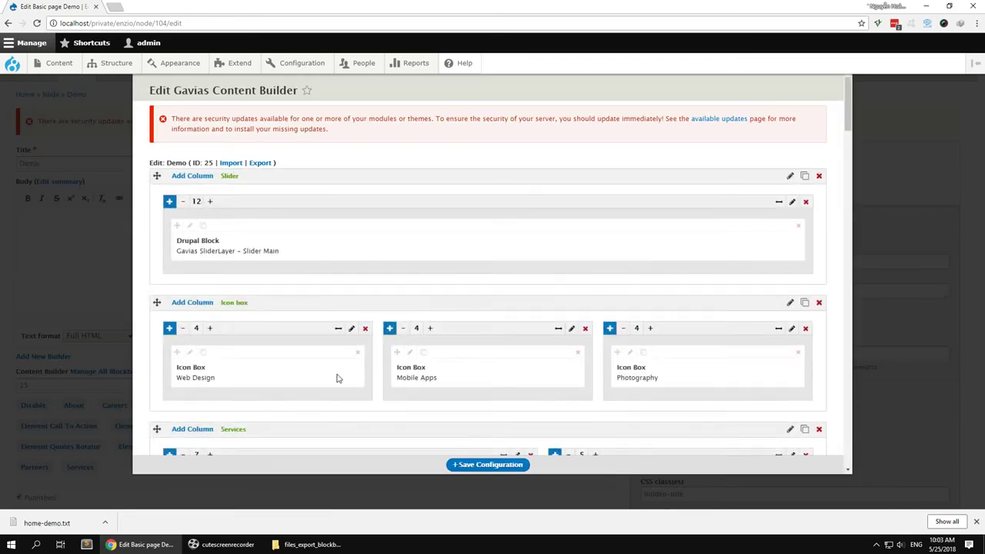
{"action": "scroll", "coordinate": [340, 422], "scroll_direction": "down", "scroll_amount": 2}
{"action": "left_click_drag", "start_coordinate": [339, 235], "coordinate": [565, 231]}
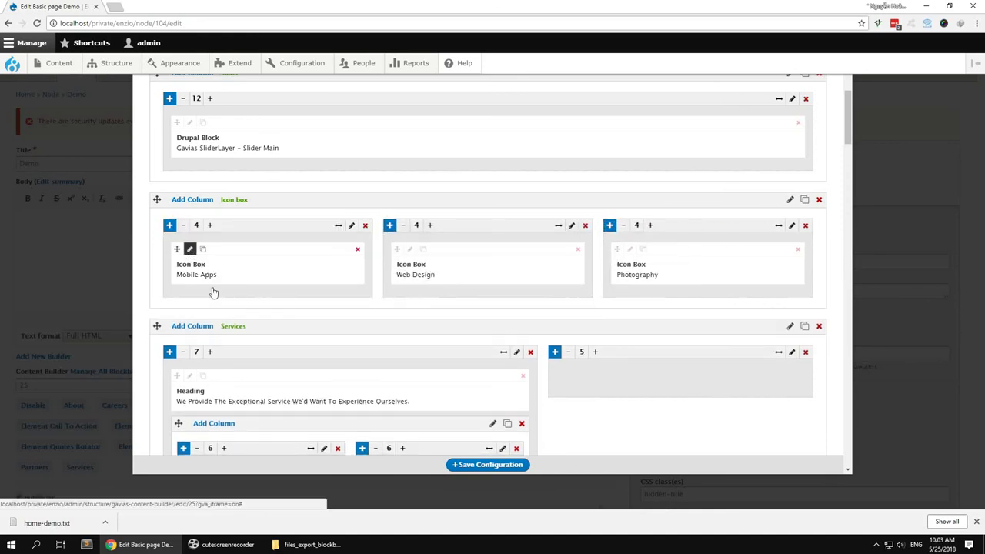
Set the Mobile Apps icon box's icon position to Top Left and update the element.
{"action": "left_click", "coordinate": [189, 250]}
{"action": "scroll", "coordinate": [314, 283], "scroll_direction": "down", "scroll_amount": 5}
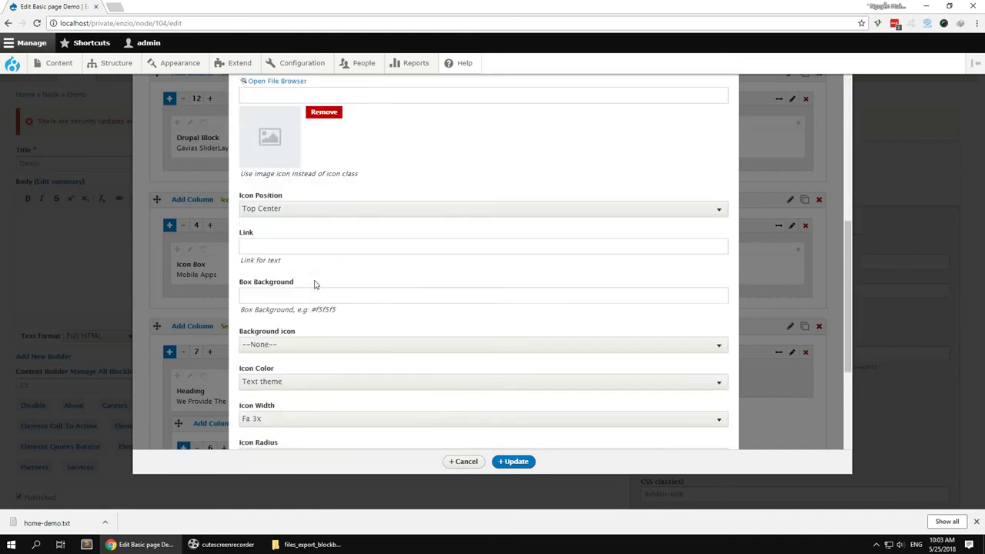
{"action": "scroll", "coordinate": [314, 284], "scroll_direction": "down", "scroll_amount": 4}
{"action": "scroll", "coordinate": [314, 285], "scroll_direction": "up", "scroll_amount": 2}
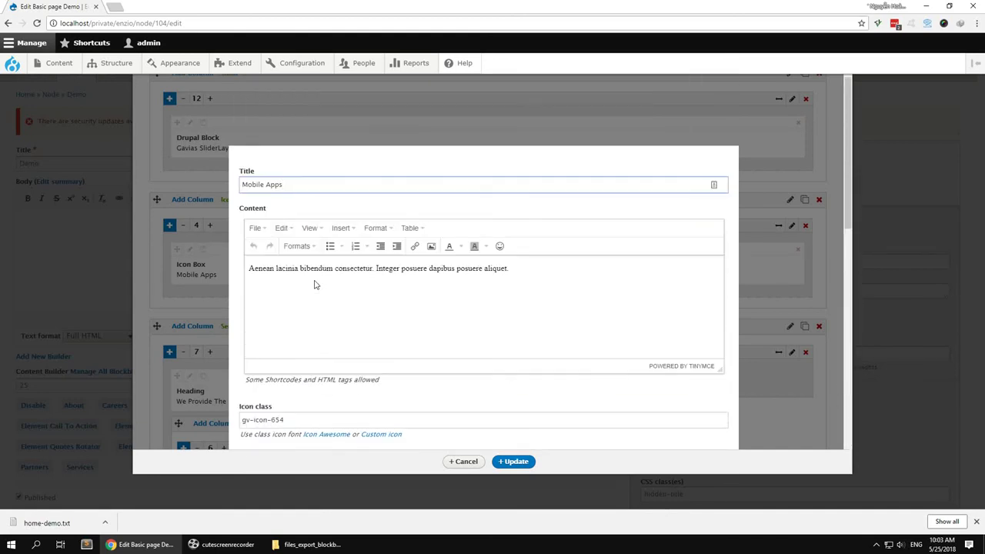
{"action": "scroll", "coordinate": [433, 414], "scroll_direction": "down", "scroll_amount": 4}
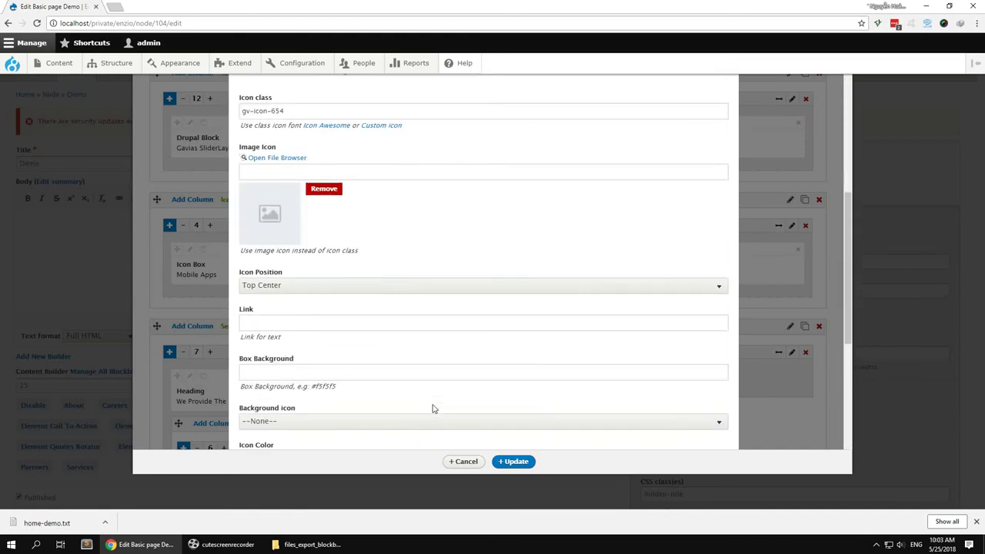
{"action": "left_click", "coordinate": [249, 339]}
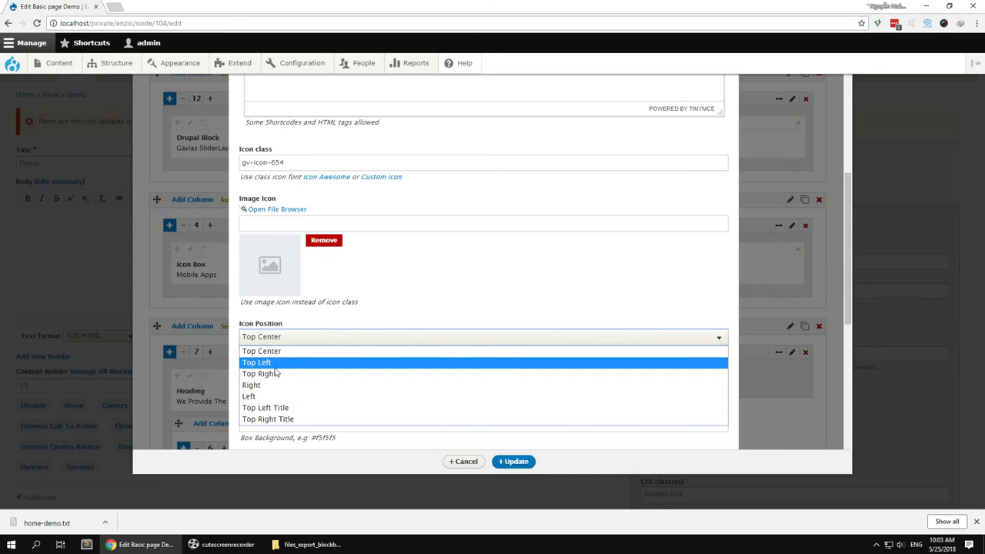
{"action": "left_click", "coordinate": [265, 362]}
{"action": "left_click", "coordinate": [513, 461]}
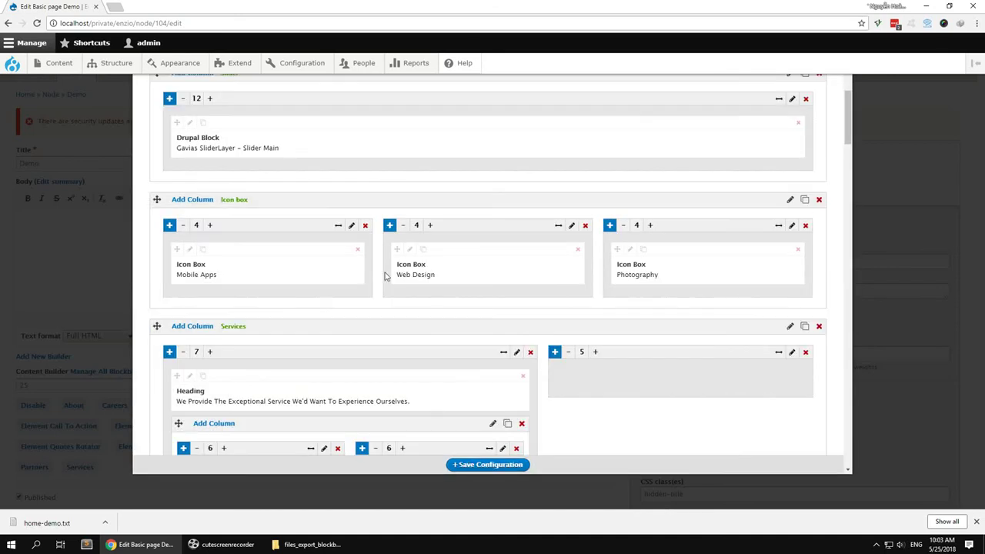
Set the Web Design icon box's icon position to Top Right and update the element.
{"action": "left_click", "coordinate": [410, 250]}
{"action": "scroll", "coordinate": [327, 370], "scroll_direction": "down", "scroll_amount": 5}
{"action": "left_click", "coordinate": [300, 285]}
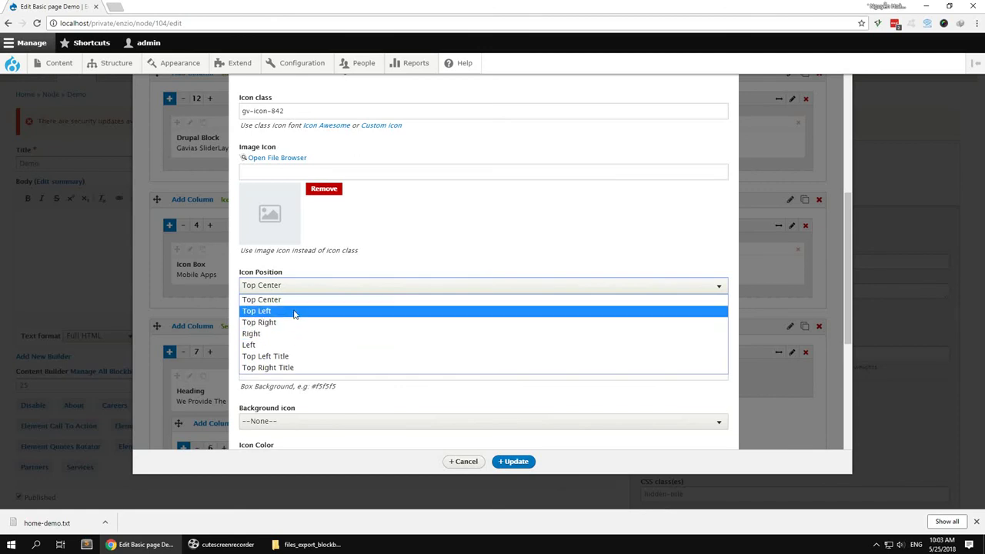
{"action": "left_click", "coordinate": [291, 322]}
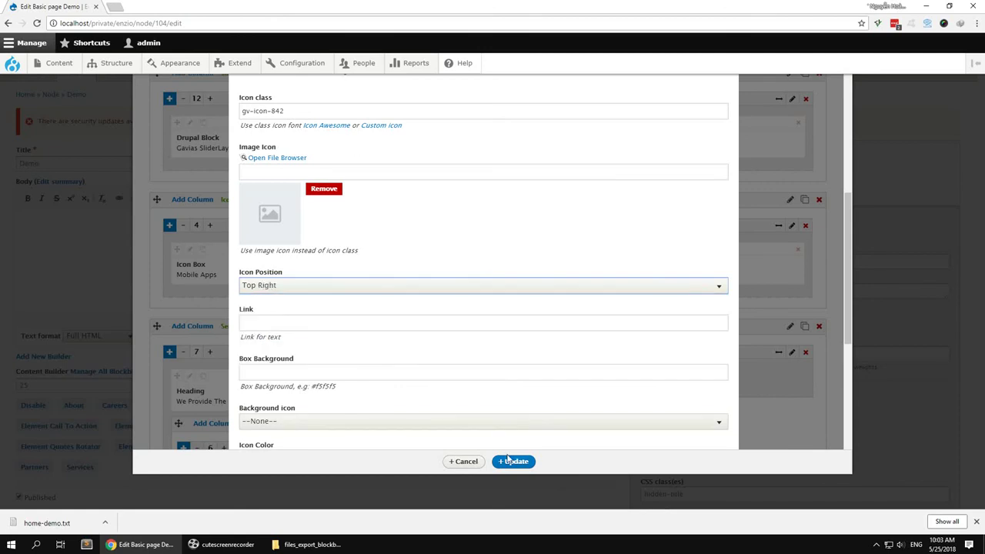
{"action": "left_click", "coordinate": [508, 460]}
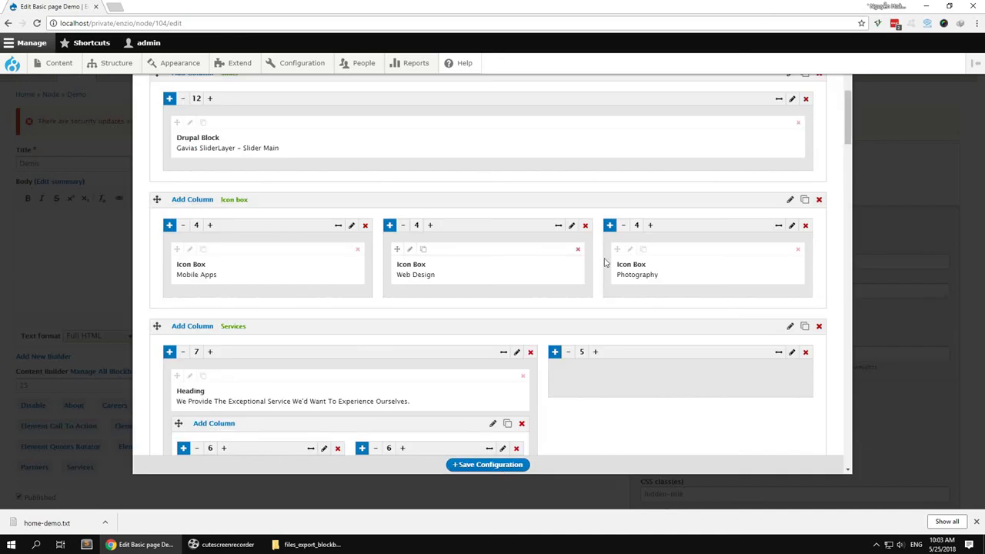
Save the builder configuration, close the builder editor, and save the Demo page.
{"action": "left_click", "coordinate": [487, 465]}
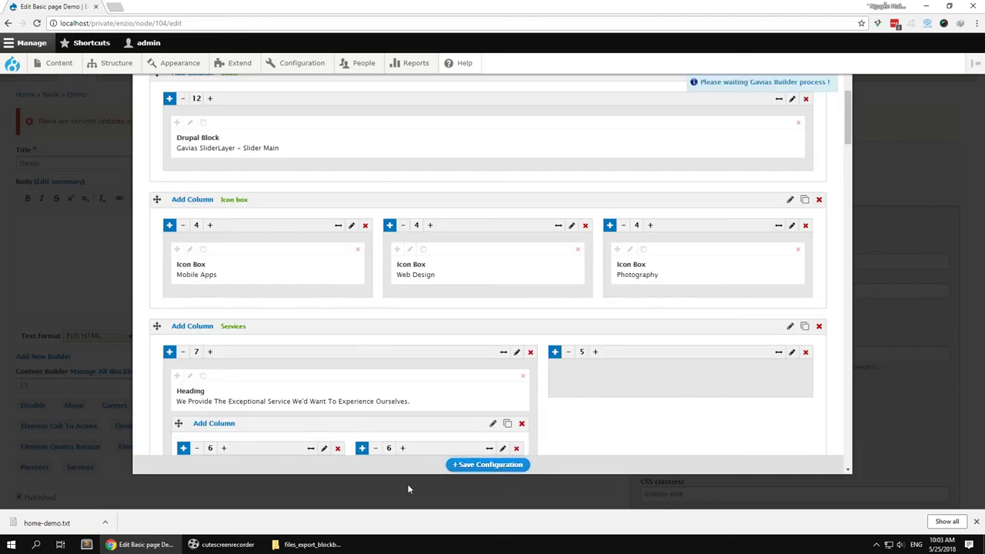
{"action": "left_click", "coordinate": [35, 46]}
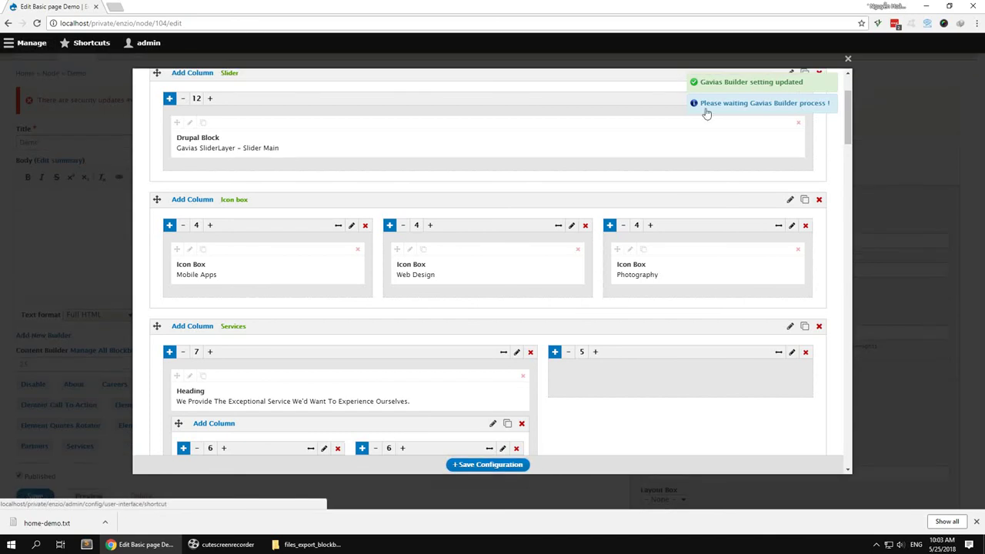
{"action": "left_click", "coordinate": [847, 60]}
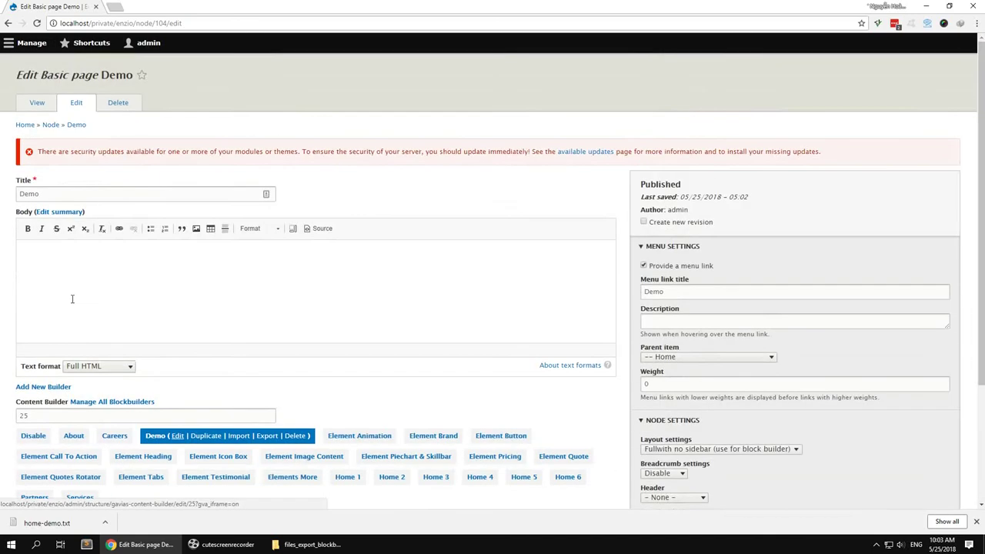
{"action": "scroll", "coordinate": [72, 298], "scroll_direction": "down", "scroll_amount": 3}
{"action": "left_click", "coordinate": [34, 392]}
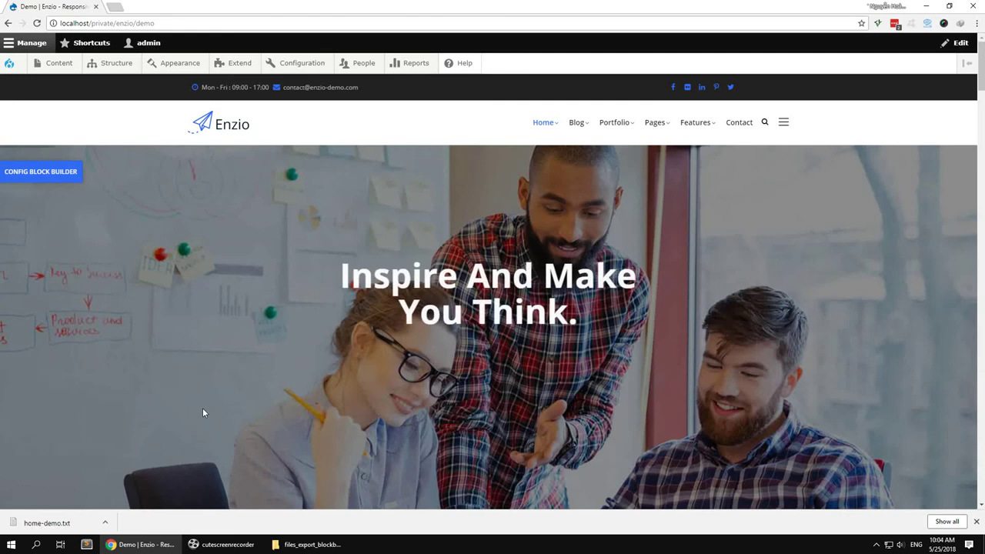
Examine the order and icon alignment of the icon boxes and the sections below them on the published Demo page.
{"action": "scroll", "coordinate": [202, 408], "scroll_direction": "down", "scroll_amount": 5}
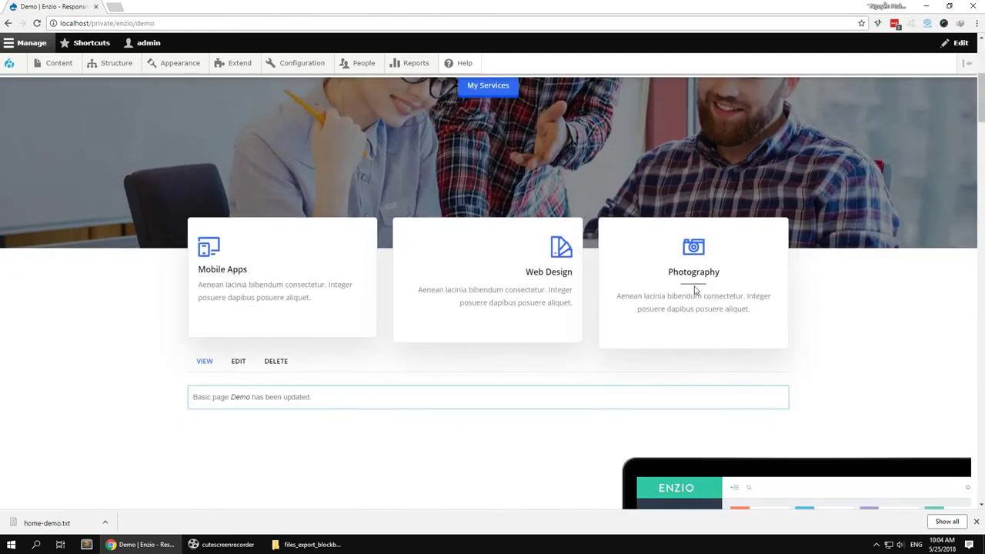
{"action": "scroll", "coordinate": [139, 392], "scroll_direction": "up", "scroll_amount": 4}
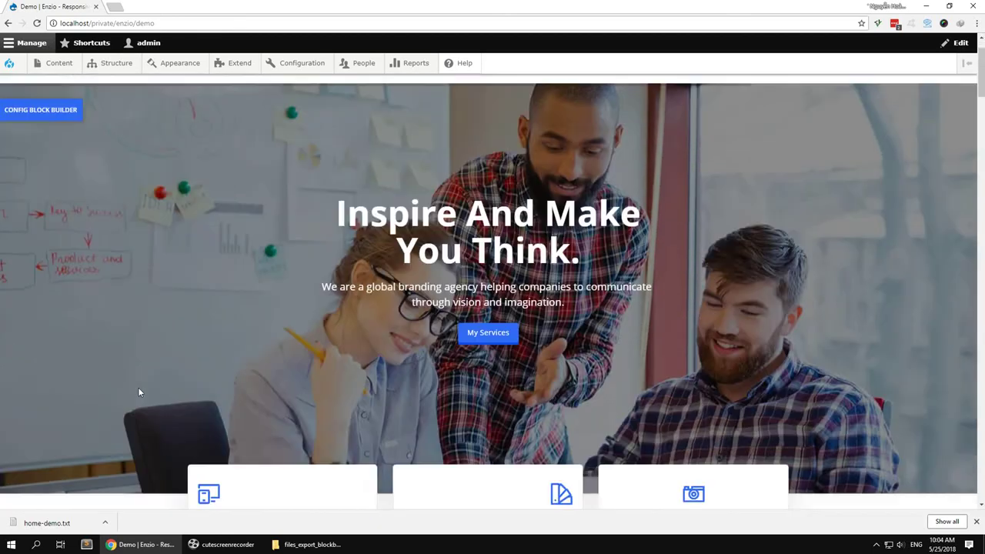
{"action": "scroll", "coordinate": [139, 392], "scroll_direction": "down", "scroll_amount": 5}
{"action": "scroll", "coordinate": [149, 371], "scroll_direction": "up", "scroll_amount": 3}
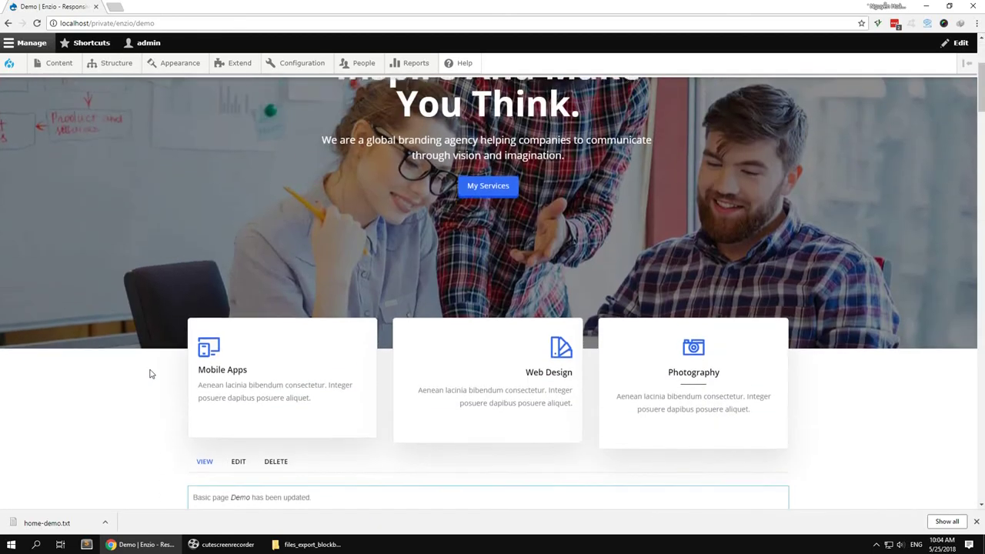
{"action": "scroll", "coordinate": [150, 374], "scroll_direction": "down", "scroll_amount": 3}
{"action": "scroll", "coordinate": [149, 369], "scroll_direction": "down", "scroll_amount": 5}
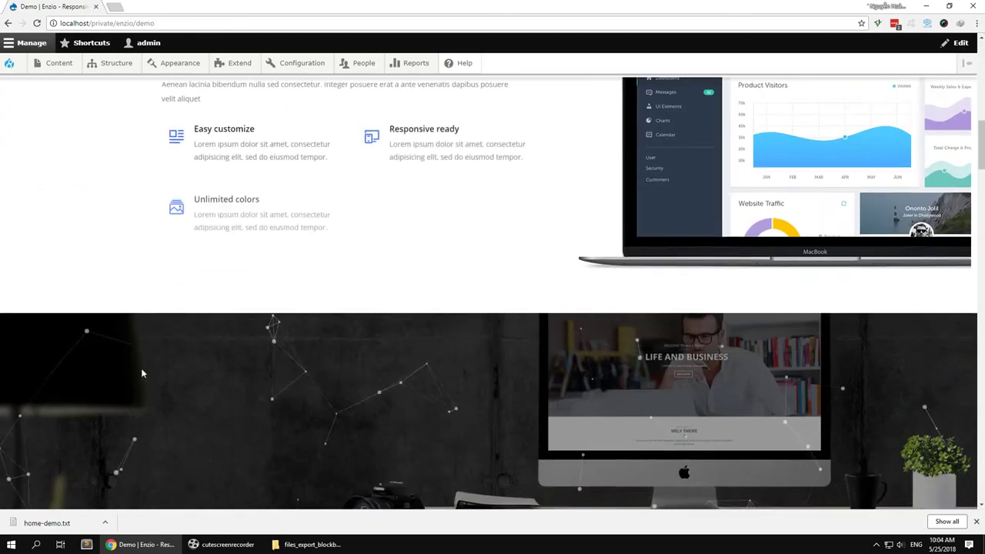
{"action": "scroll", "coordinate": [140, 368], "scroll_direction": "down", "scroll_amount": 3}
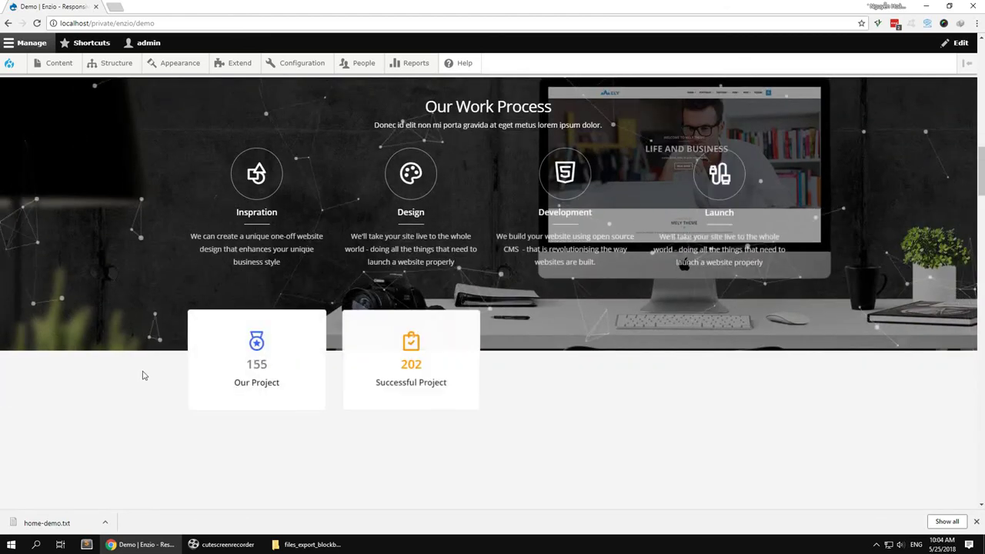
{"action": "scroll", "coordinate": [142, 375], "scroll_direction": "up", "scroll_amount": 8}
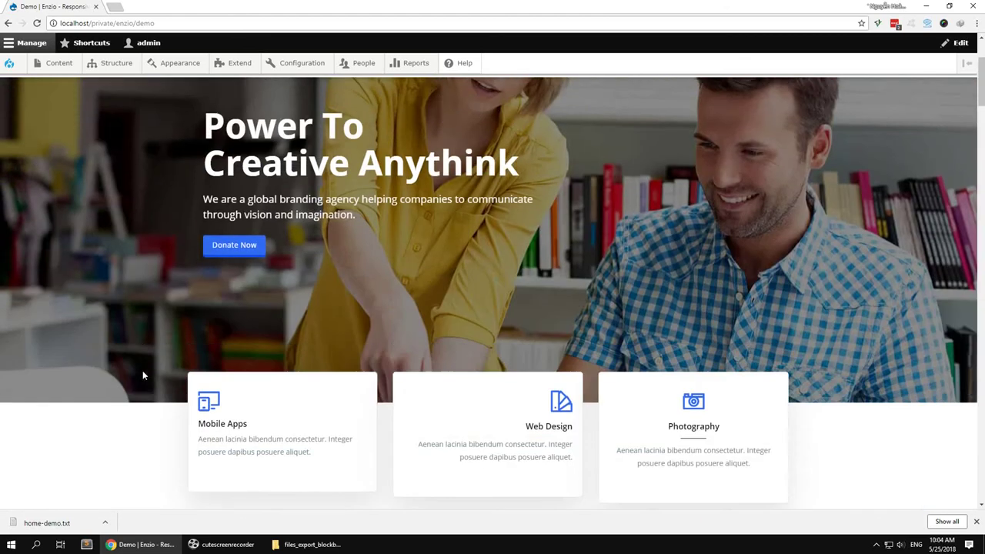
{"action": "scroll", "coordinate": [143, 376], "scroll_direction": "up", "scroll_amount": 3}
{"action": "left_click", "coordinate": [223, 543]}
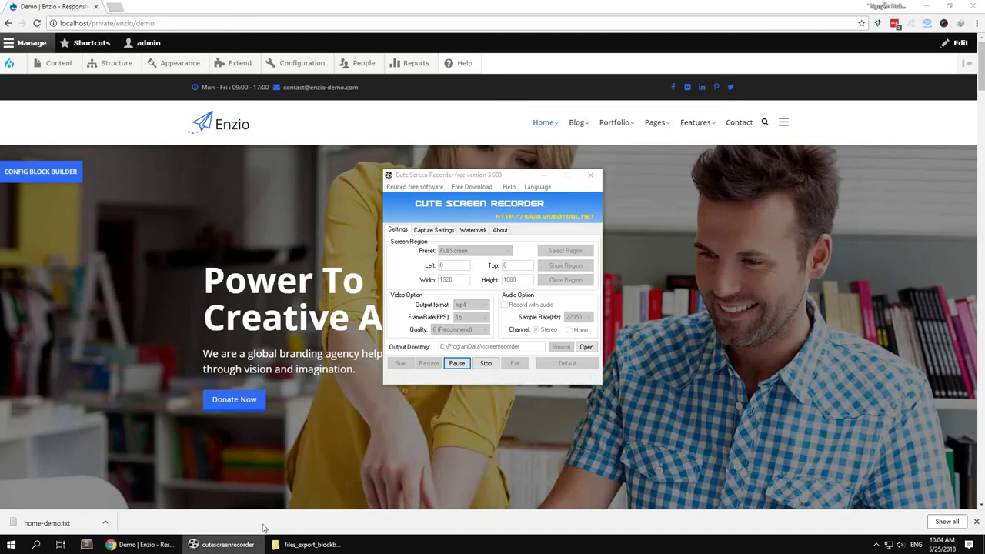